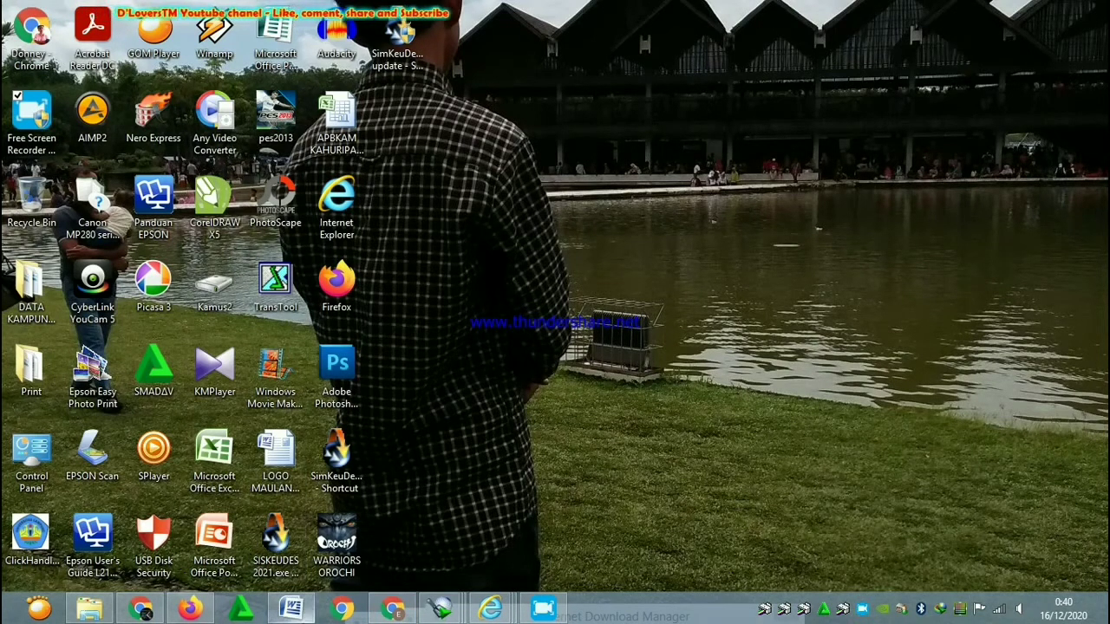
- Bring the income certificate letter back on screen and zoom the page view to 120%
left_click(292, 610)
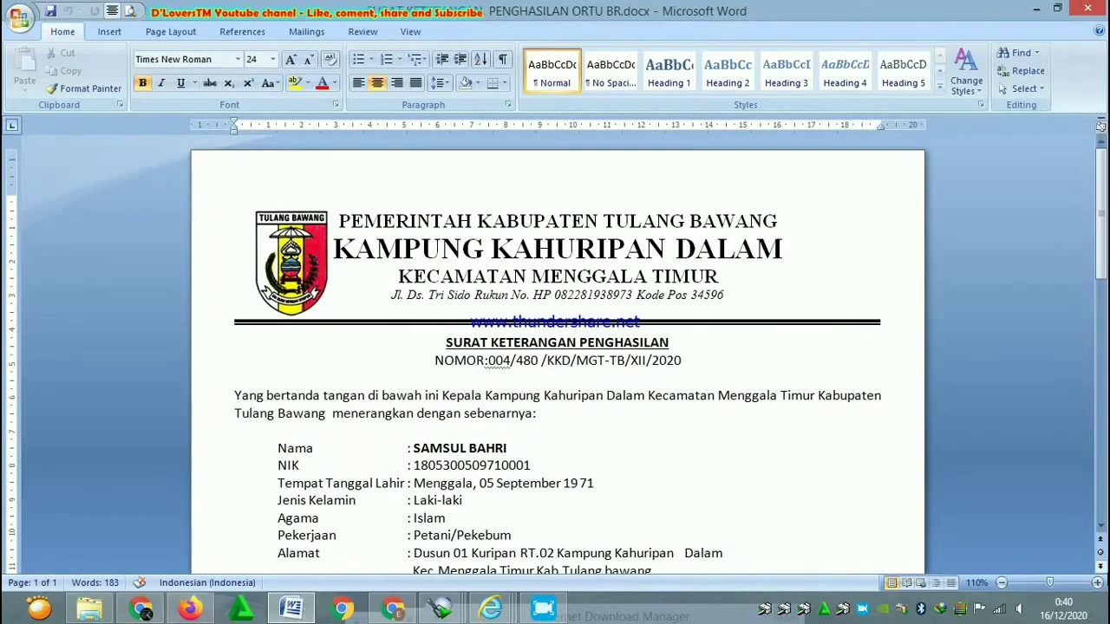
left_click(1097, 583)
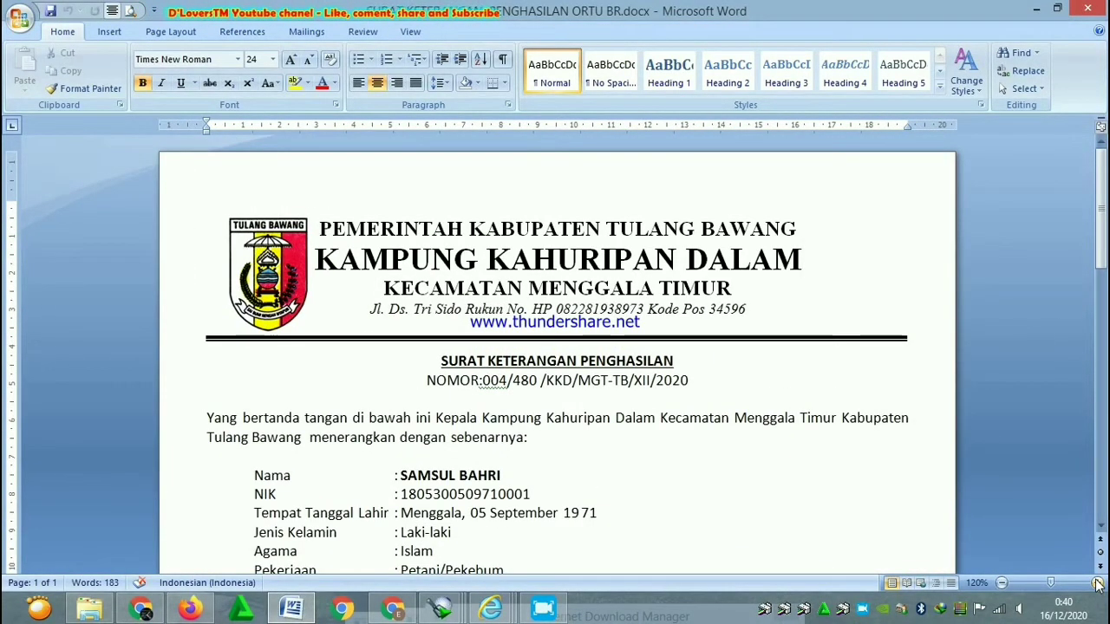
left_click_drag(1103, 223, 1063, 232)
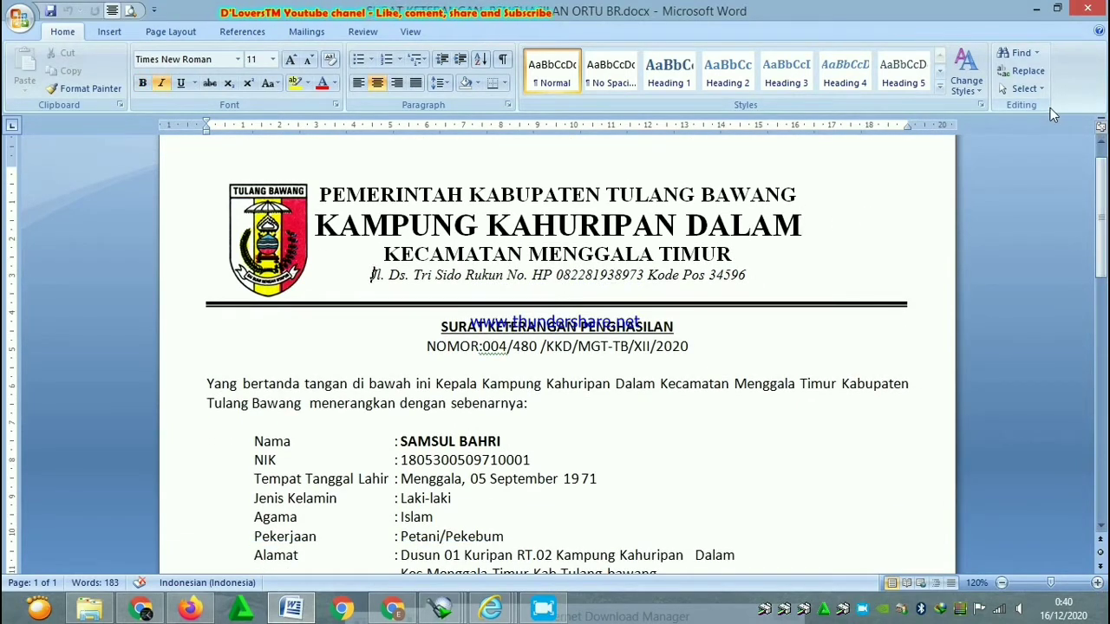
- Using Select Objects, shrink the Tulang Bawang letterhead logo slightly
left_click(1023, 89)
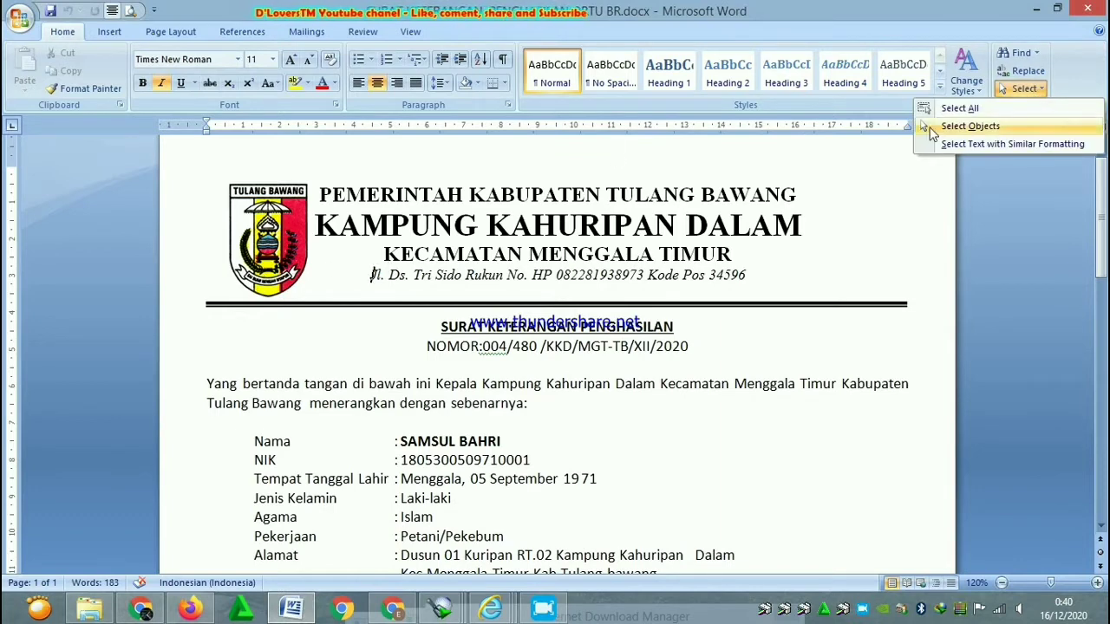
left_click(1012, 128)
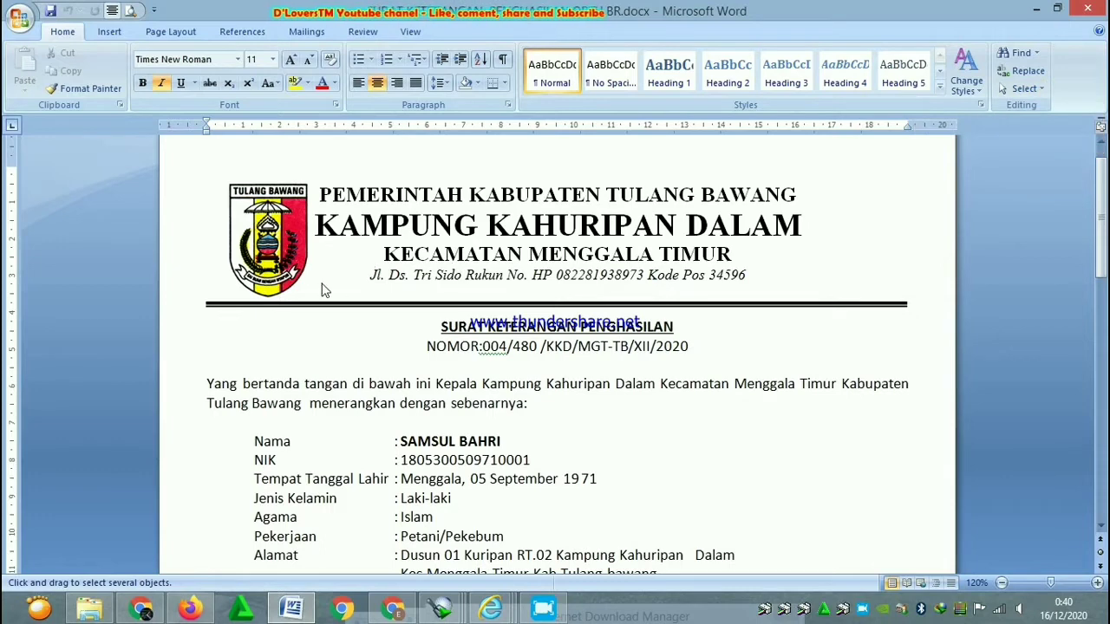
left_click(291, 290)
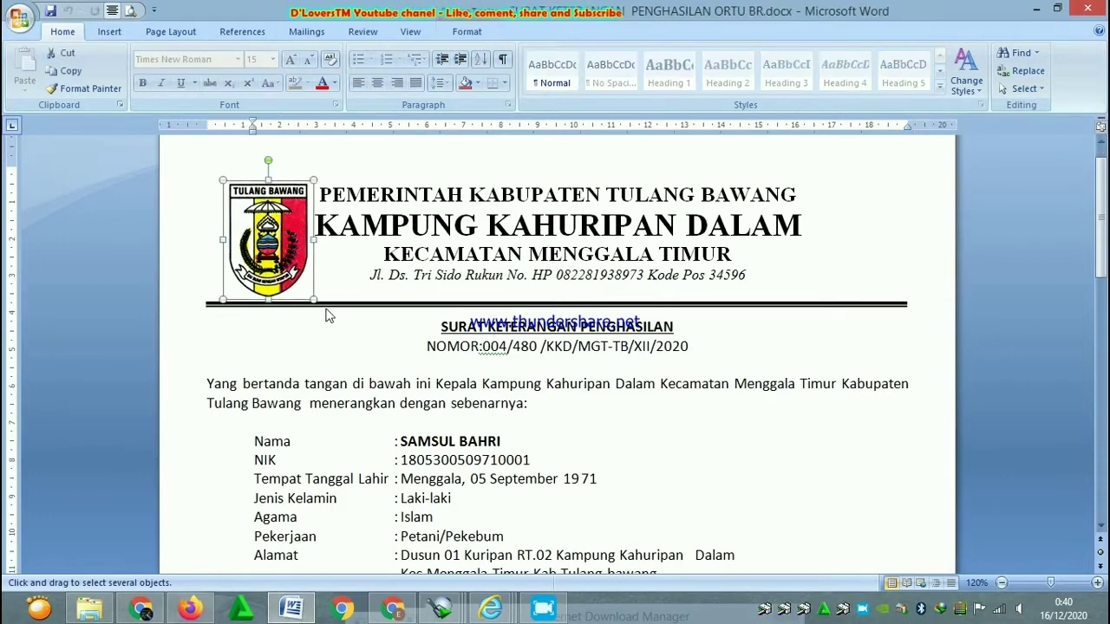
left_click_drag(310, 298, 303, 282)
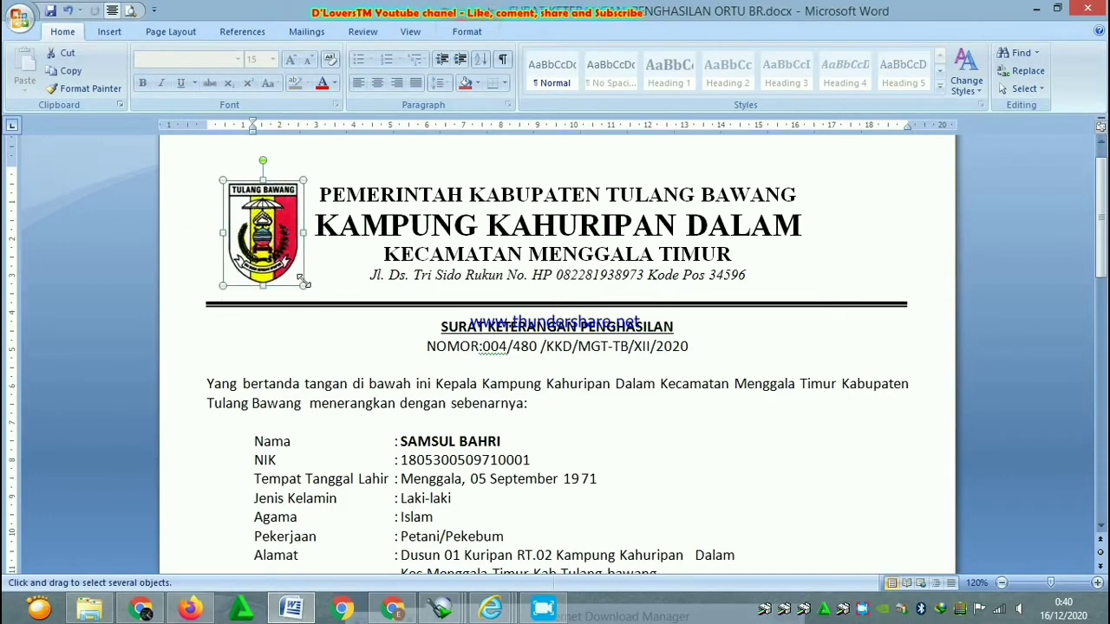
- Move the thick double rule up to sit just beneath the address line
left_click(637, 305)
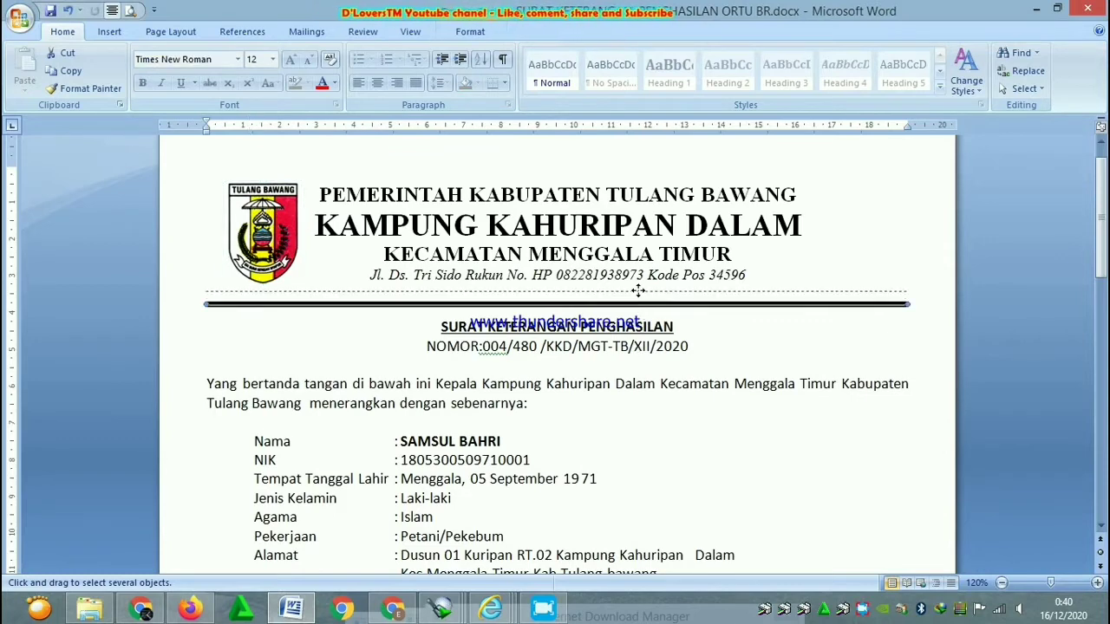
left_click_drag(638, 291, 639, 295)
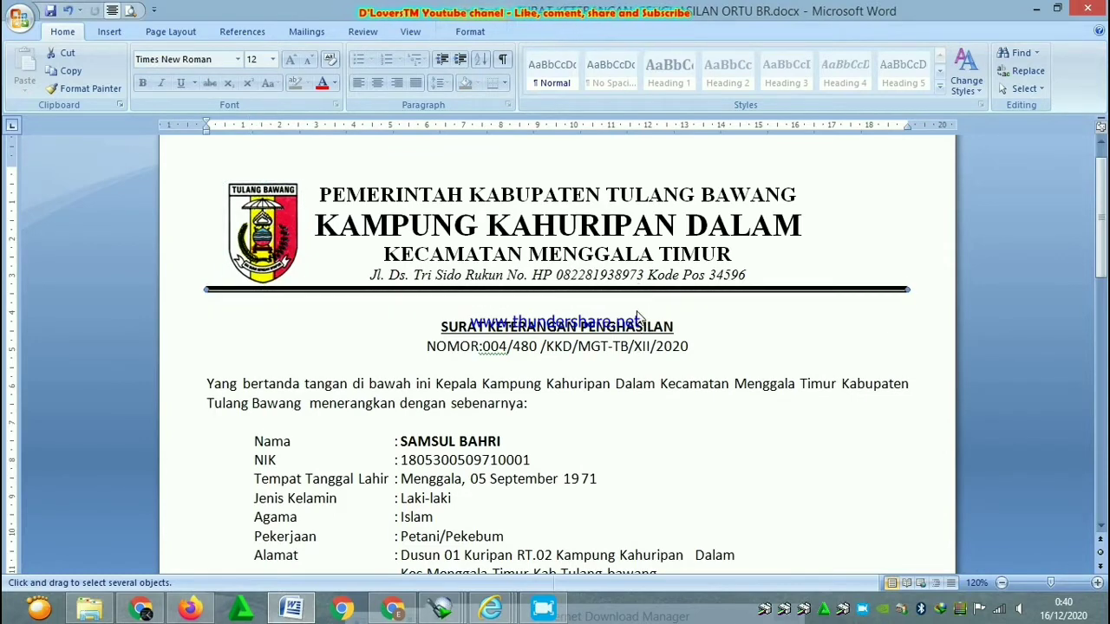
left_click(638, 315)
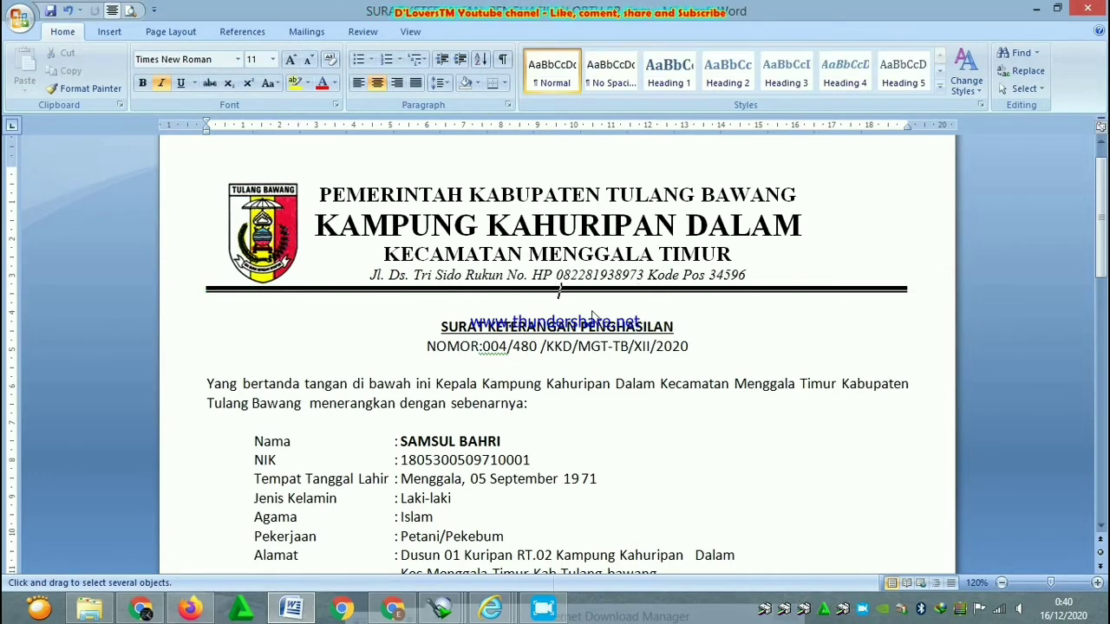
- Delete the empty line under the double rule so the SURAT KETERANGAN PENGHASILAN title follows directly
key("Delete")
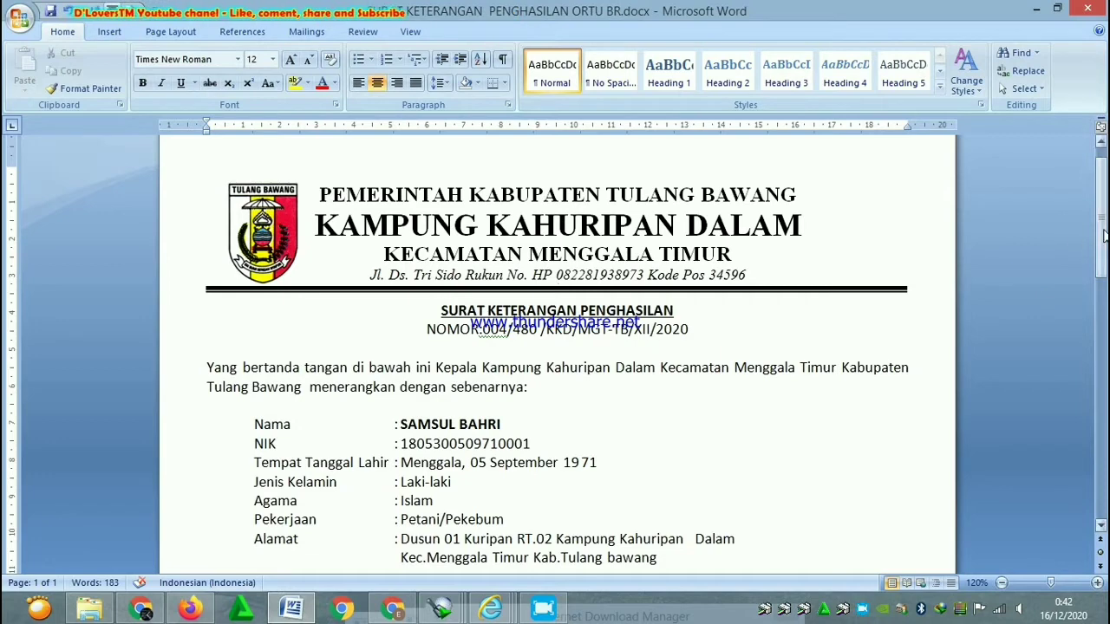
left_click_drag(1103, 238, 1104, 251)
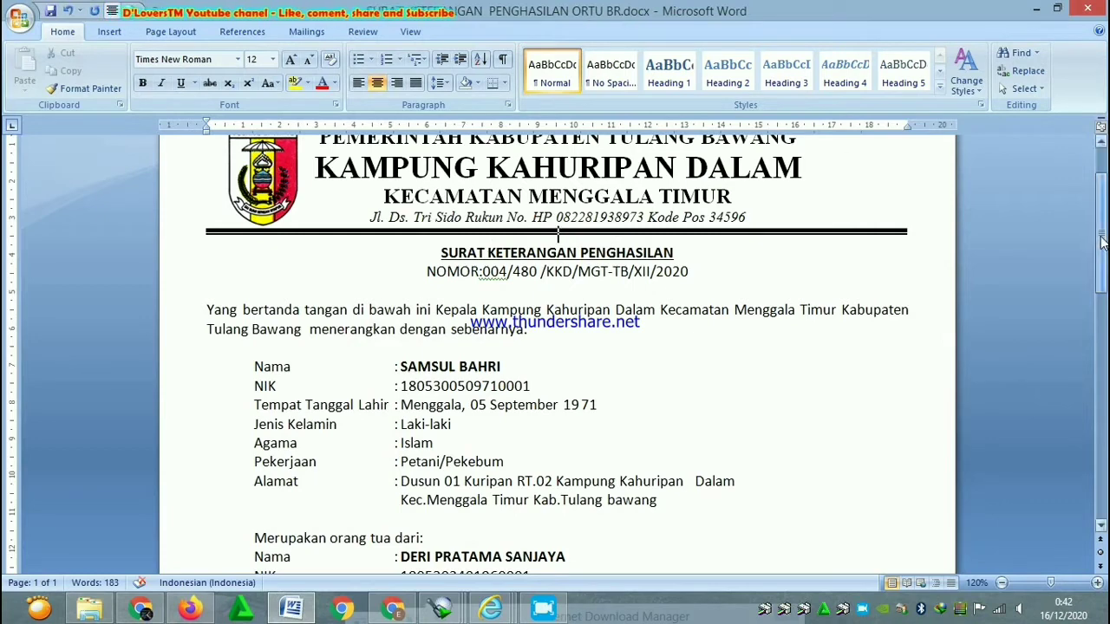
left_click_drag(1101, 243, 1101, 229)
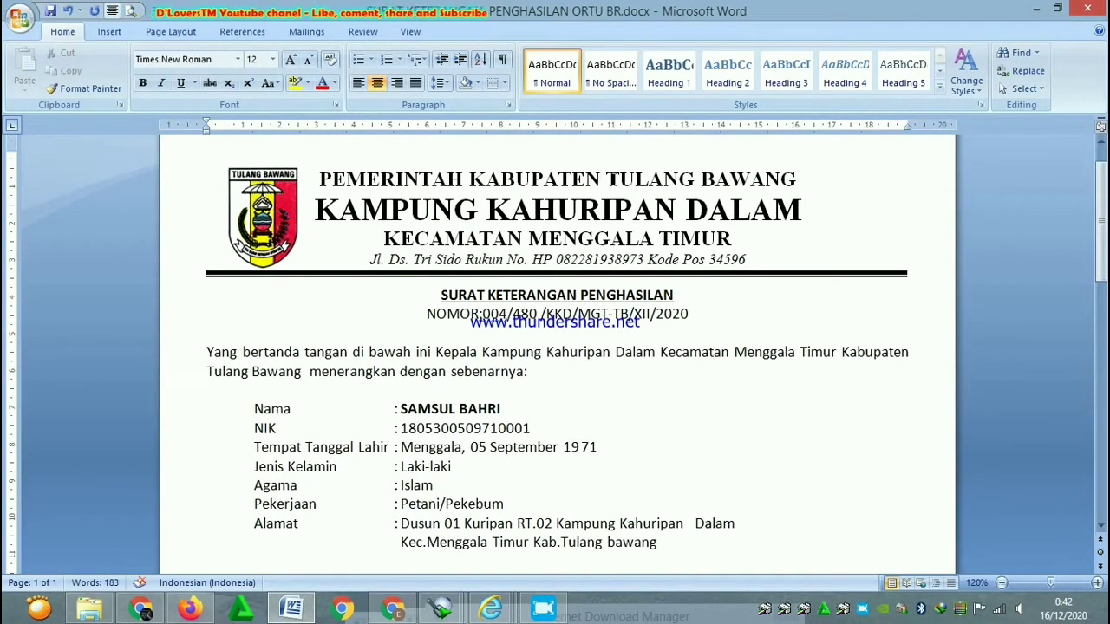
mouse_move(610, 180)
left_mouse_down()
mouse_move(795, 234)
mouse_move(801, 252)
left_mouse_up()
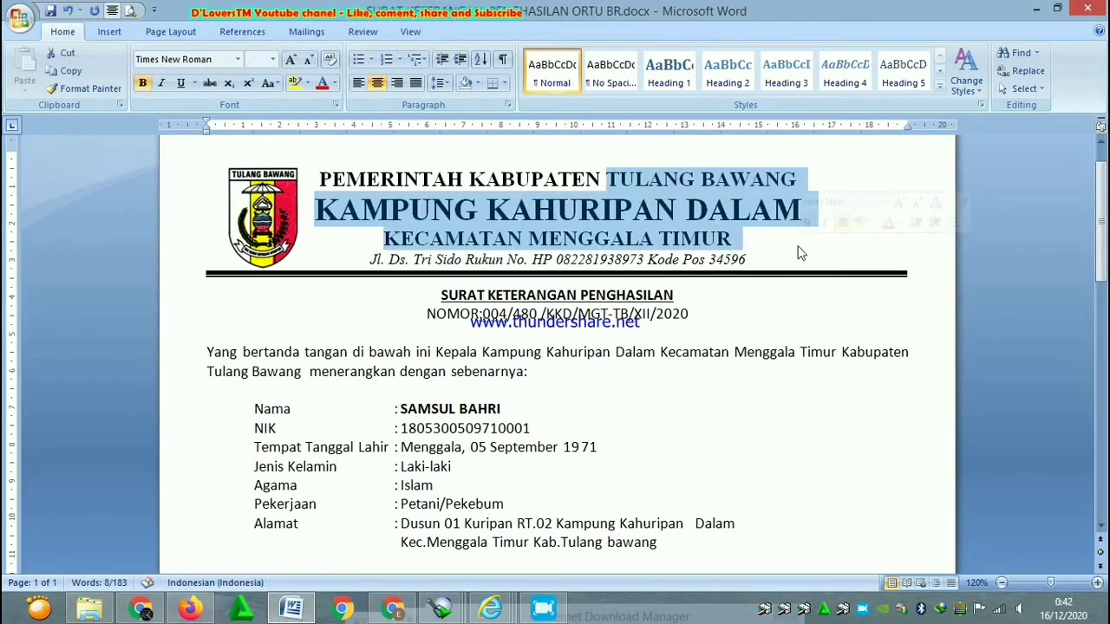
left_click_drag(381, 260, 725, 269)
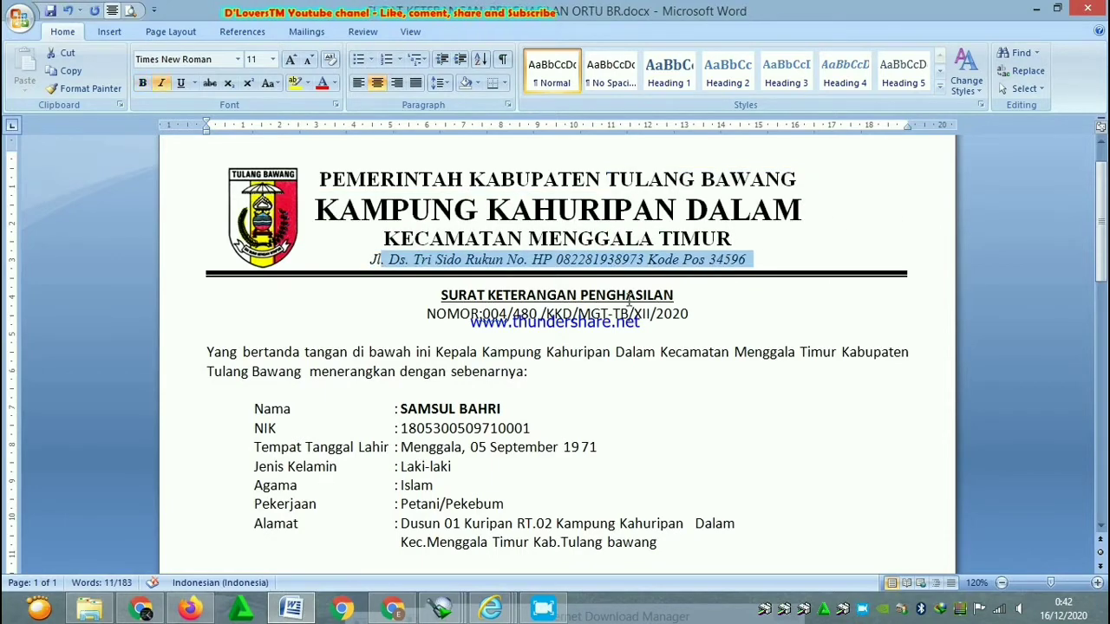
left_click(675, 296)
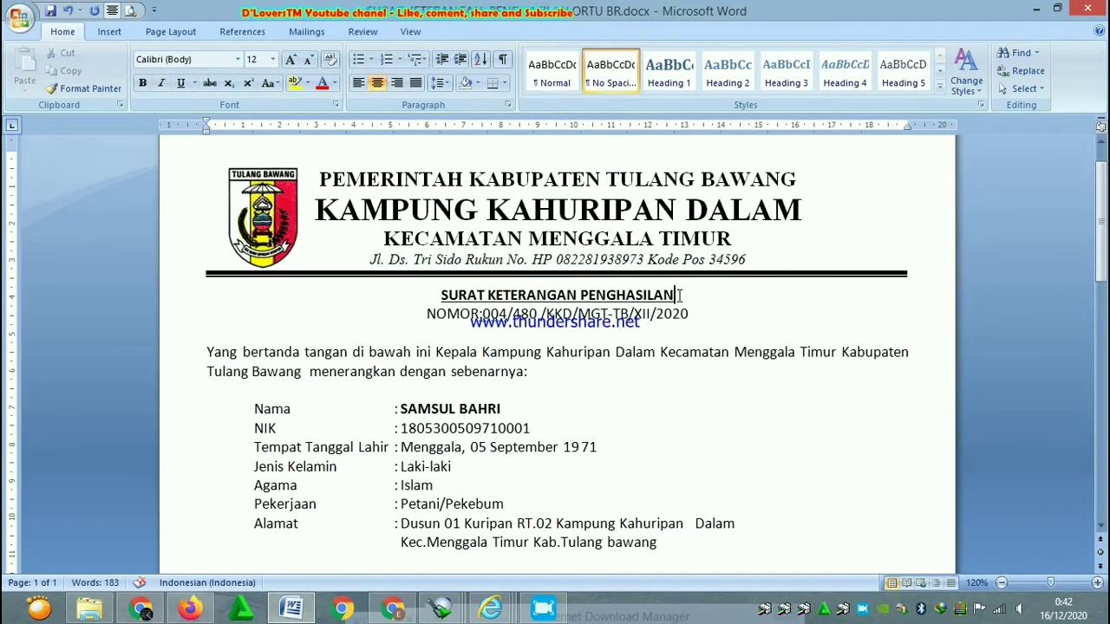
left_click_drag(677, 296, 409, 296)
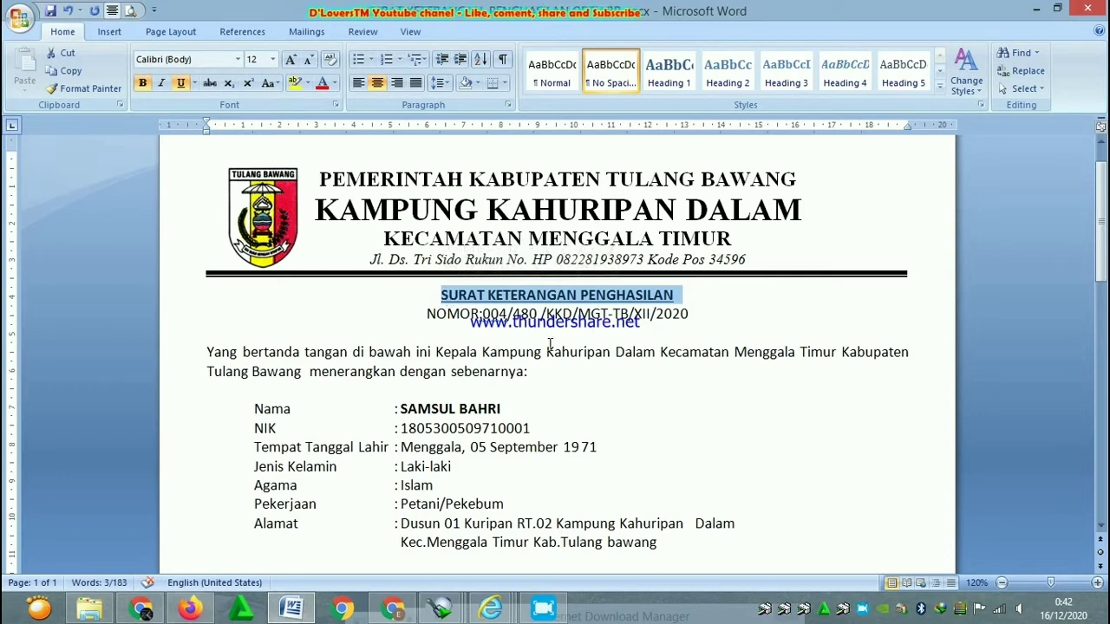
left_click(510, 313)
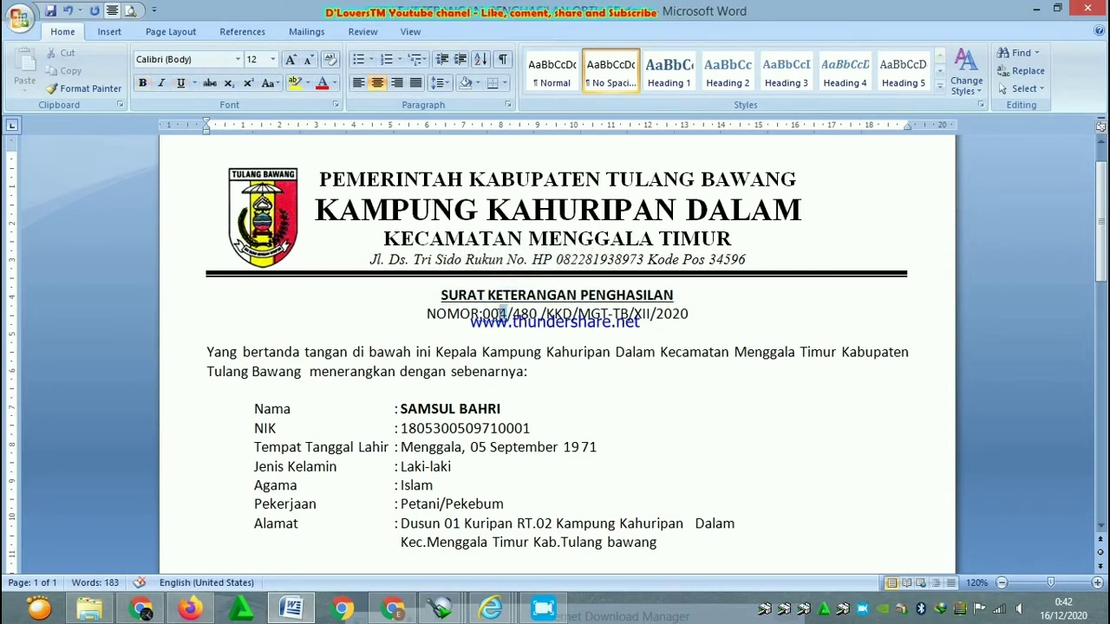
left_click_drag(507, 313, 483, 314)
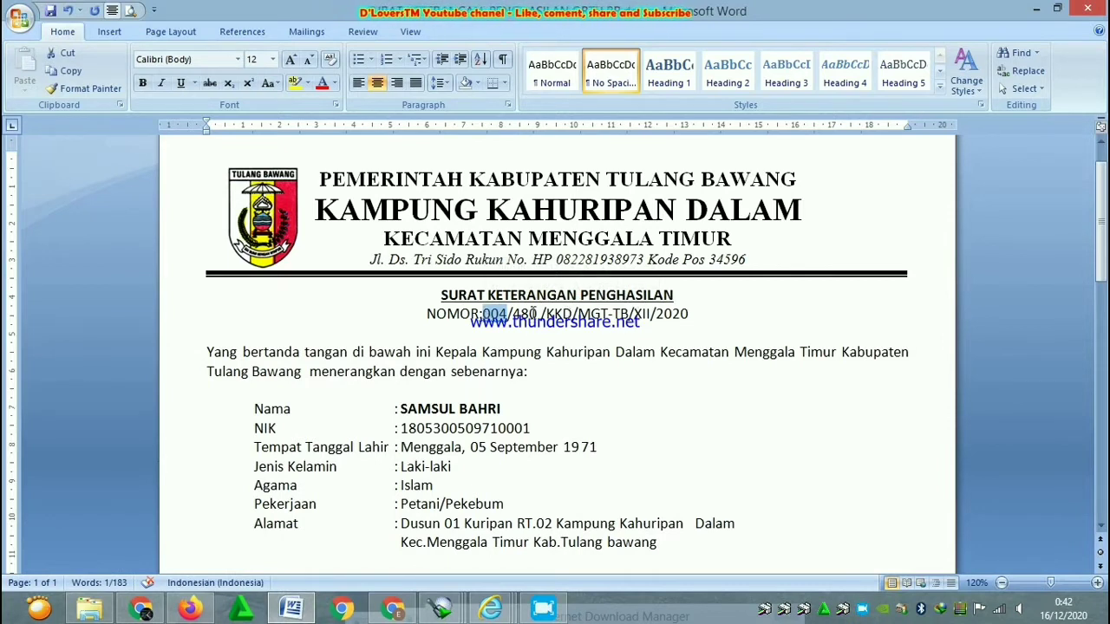
left_click_drag(538, 314, 514, 314)
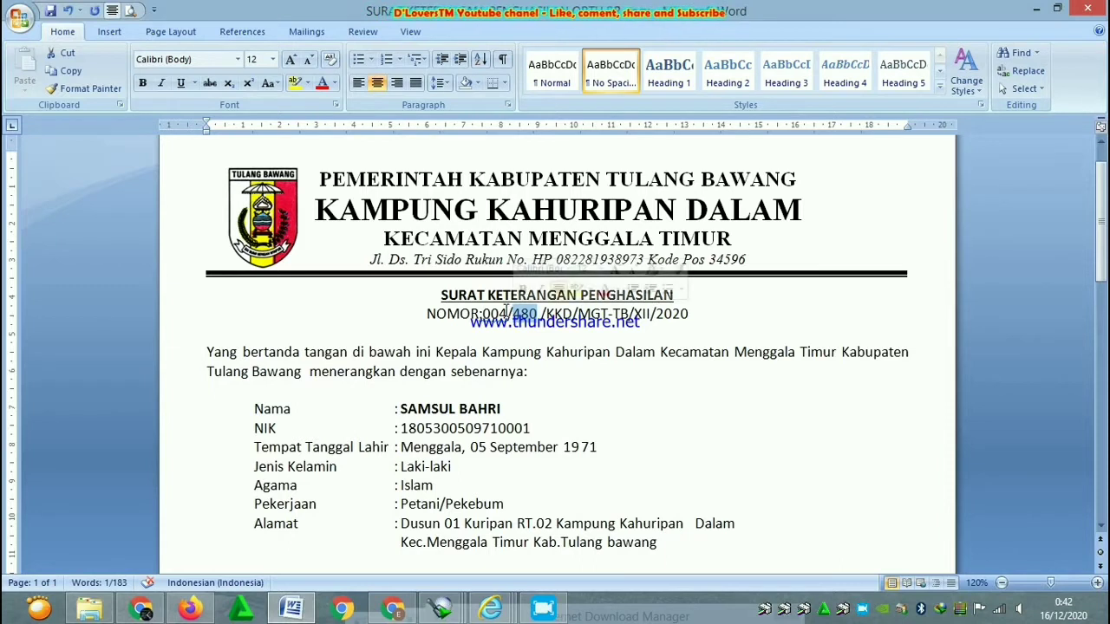
left_click_drag(511, 314, 492, 313)
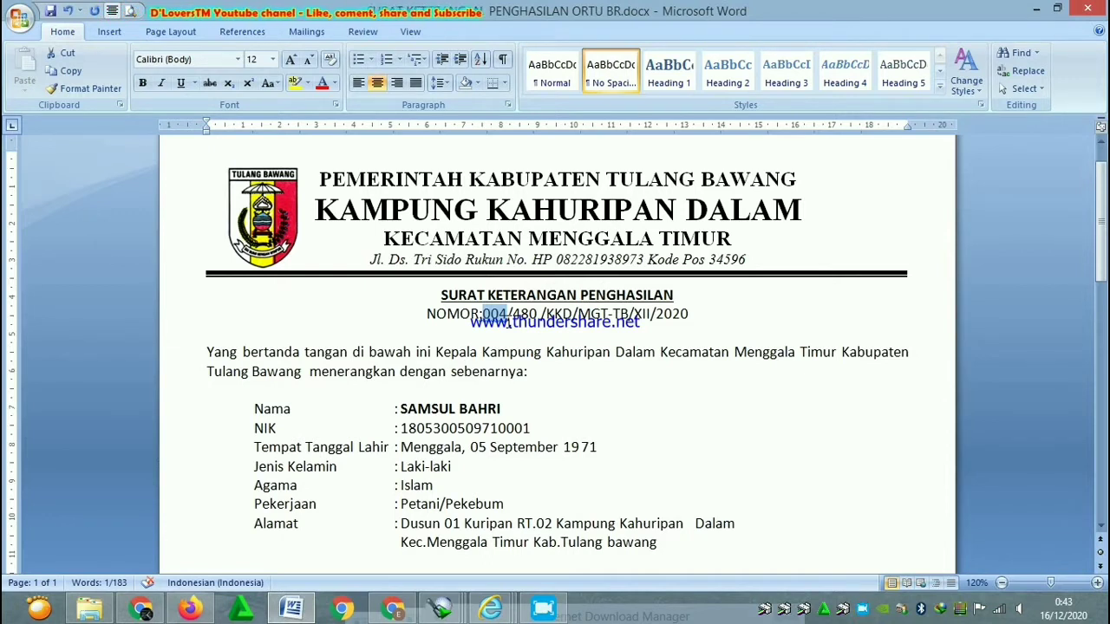
mouse_move(530, 289)
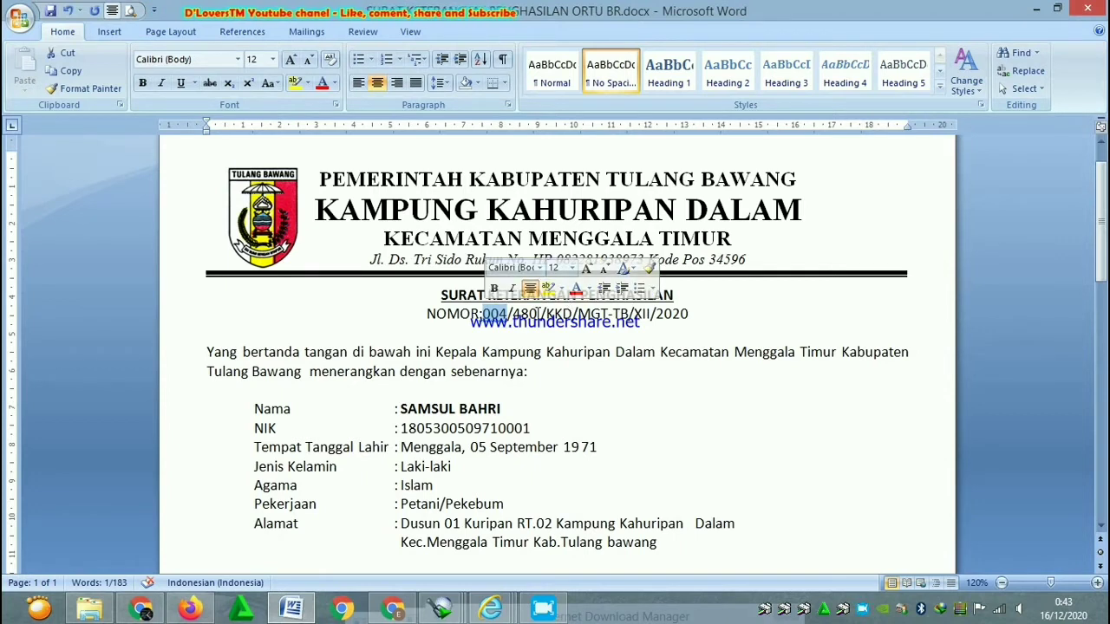
left_click(537, 310)
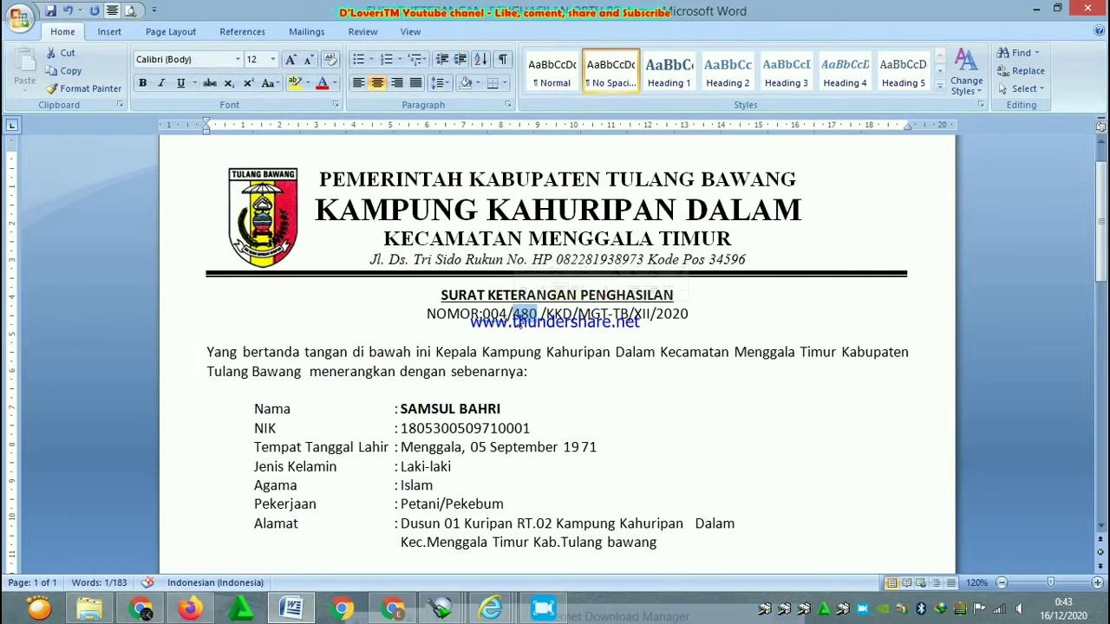
left_click_drag(572, 314, 551, 314)
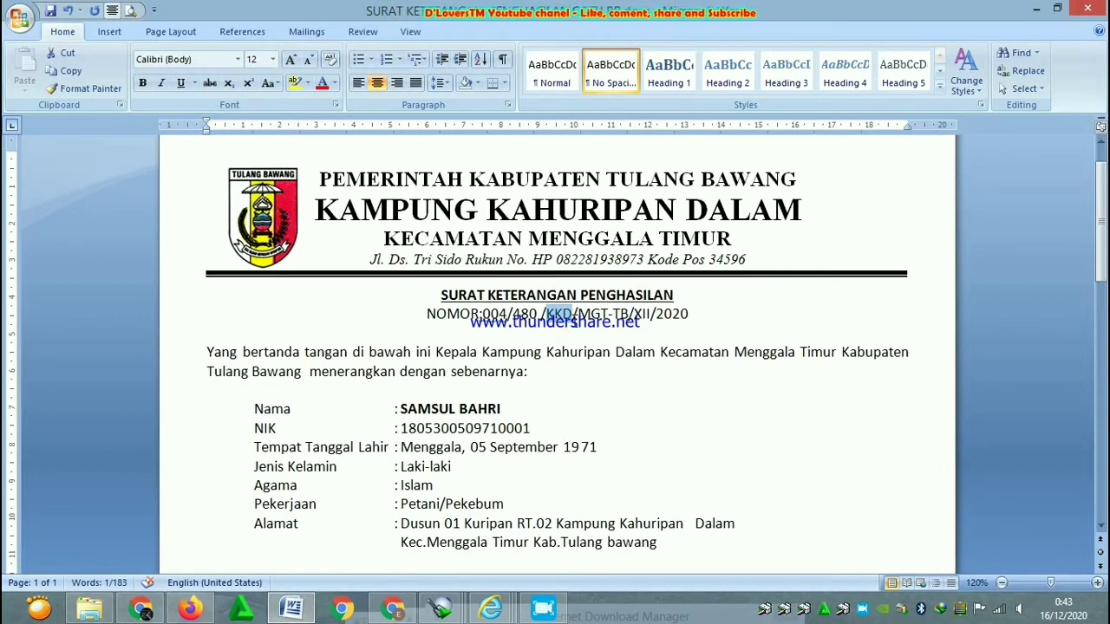
left_click(604, 313)
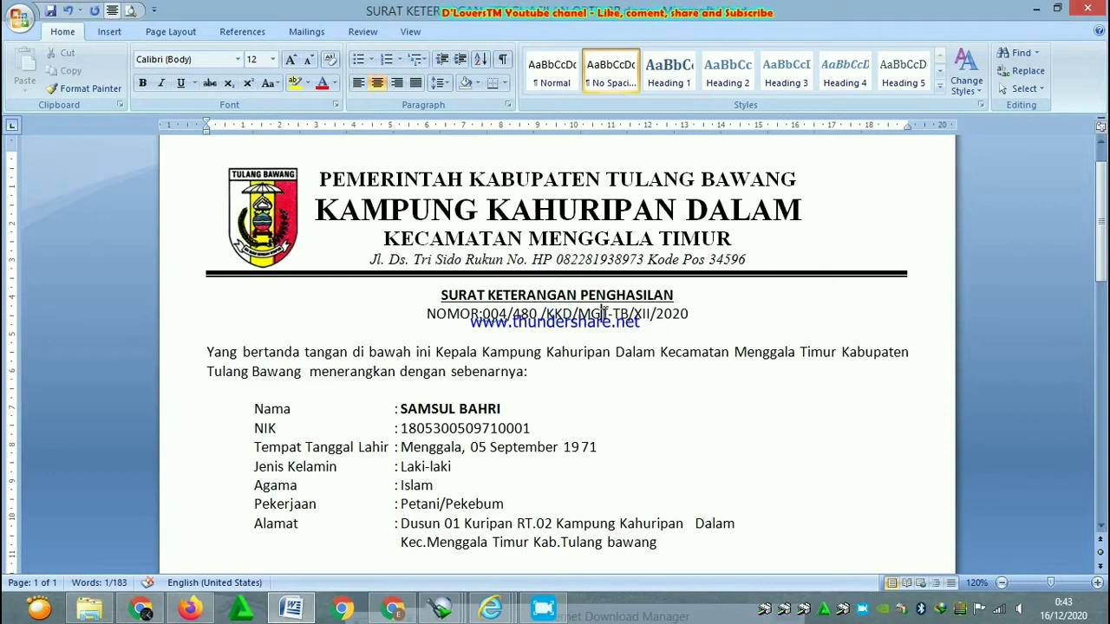
left_click_drag(609, 313, 579, 314)
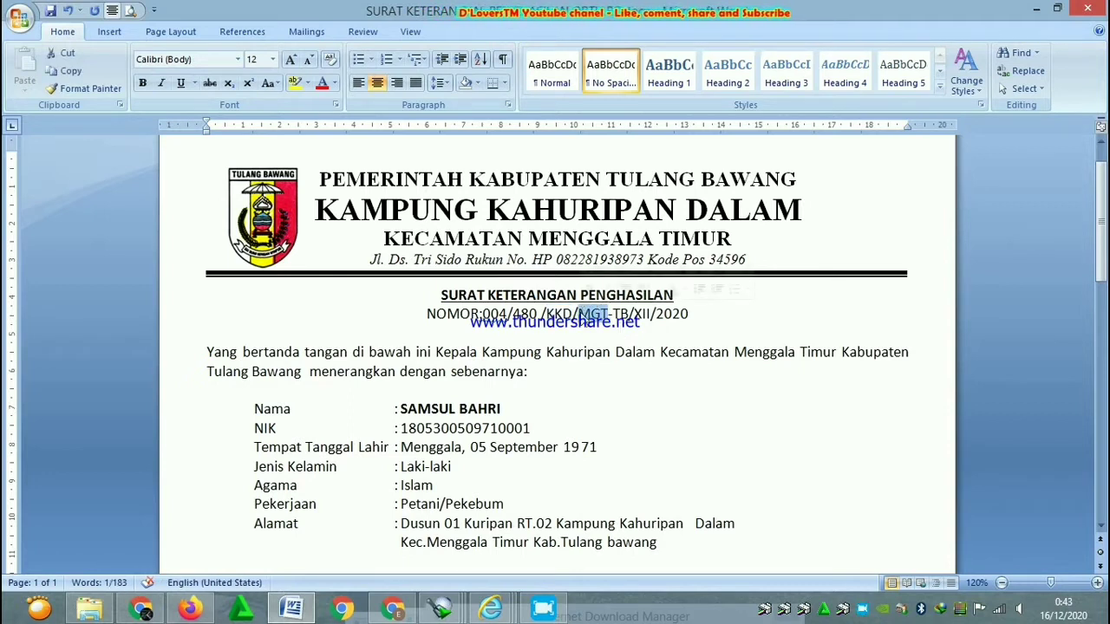
left_click(737, 238)
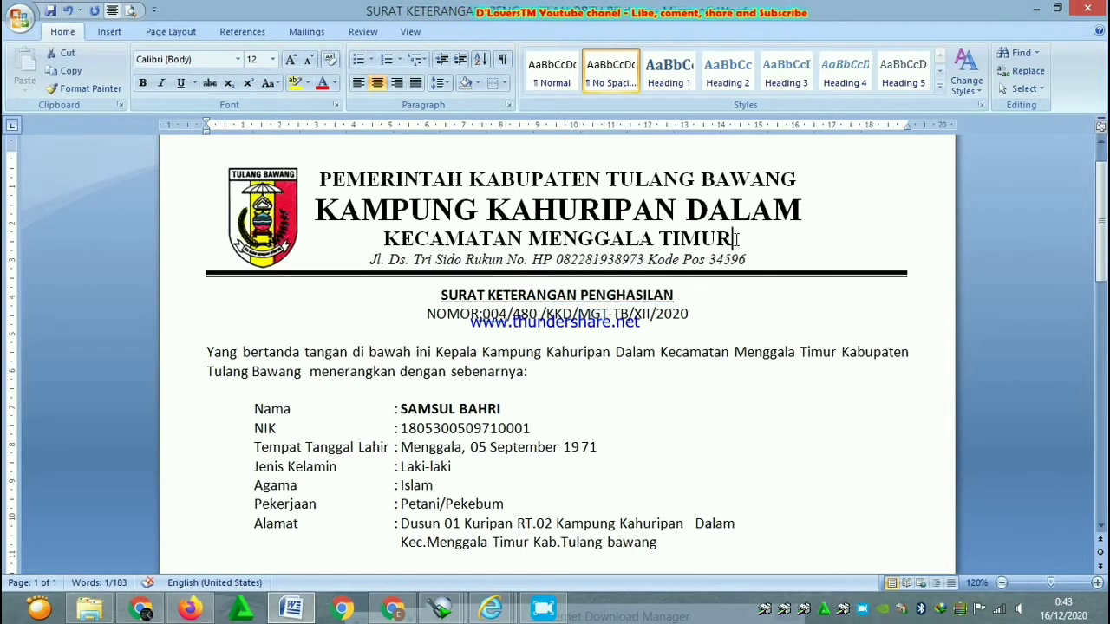
left_click_drag(736, 238, 384, 240)
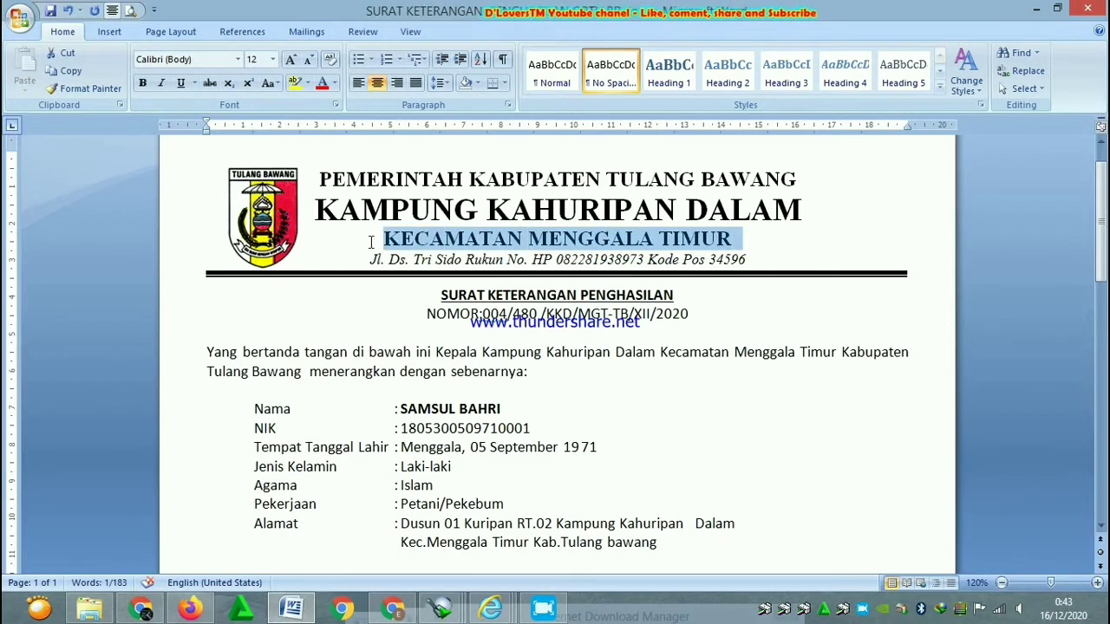
double_click(632, 314)
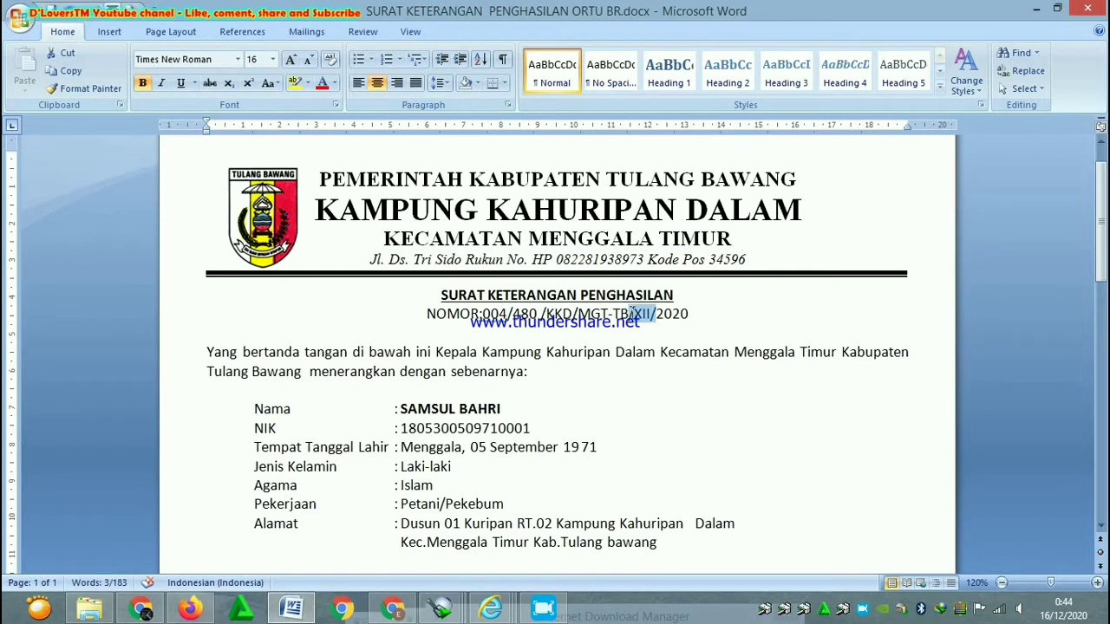
left_click_drag(632, 314, 643, 320)
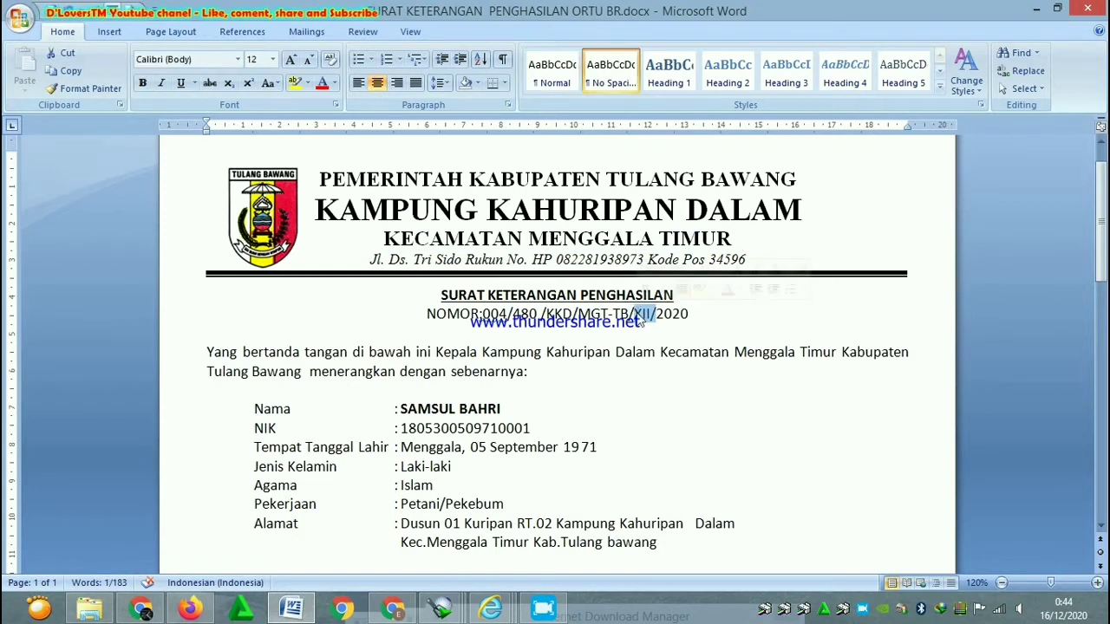
left_click_drag(694, 314, 659, 305)
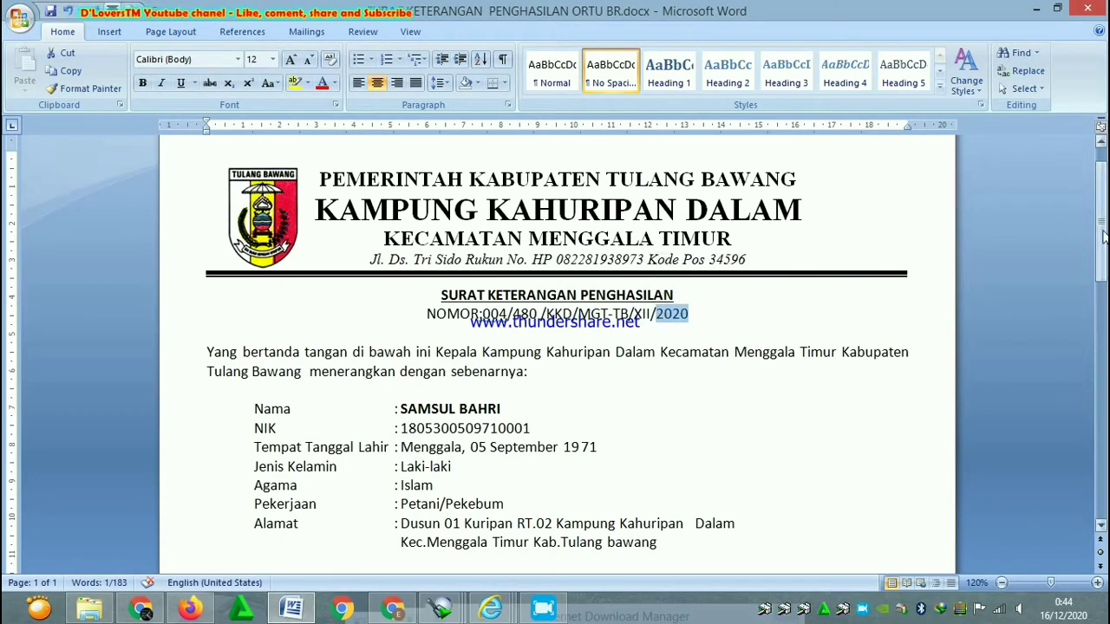
left_click_drag(1104, 236, 1104, 273)
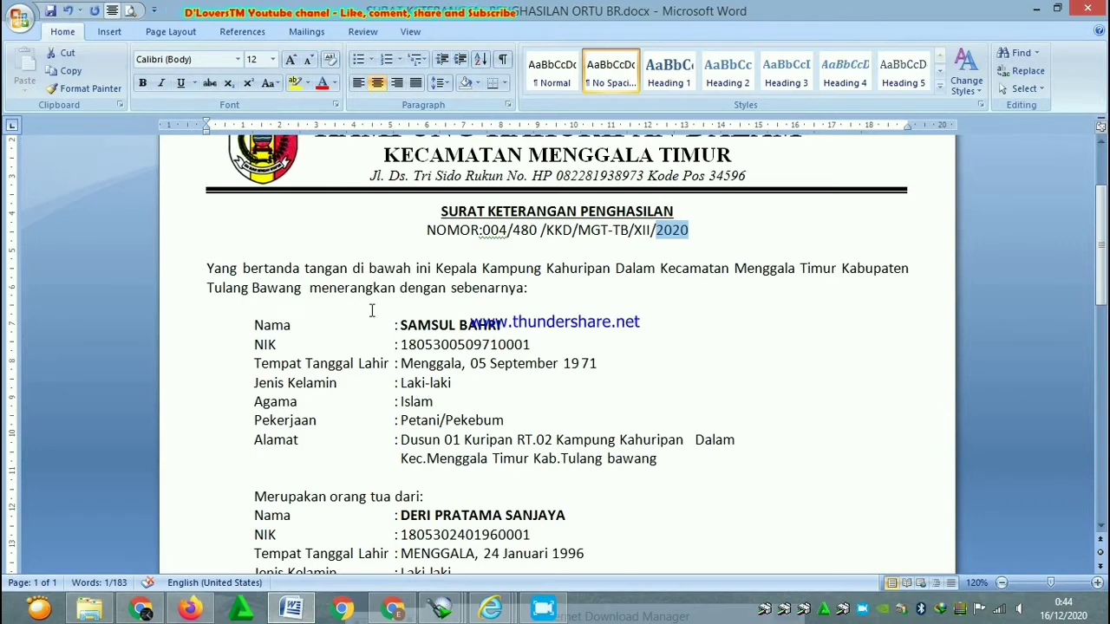
mouse_move(250, 332)
left_mouse_down()
mouse_move(718, 431)
mouse_move(717, 461)
left_mouse_up()
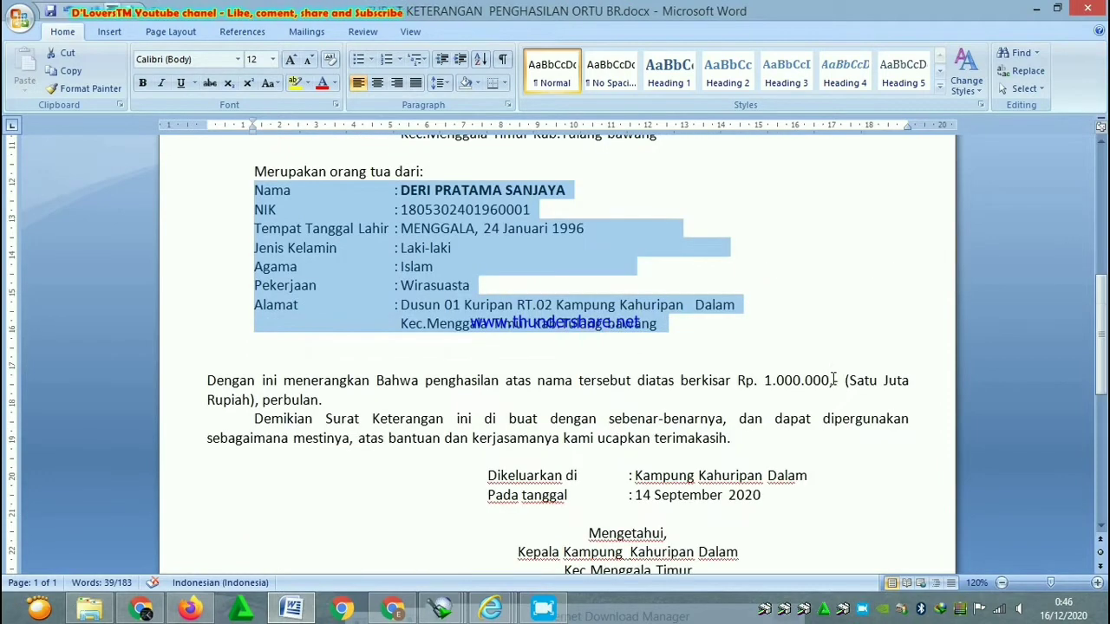
left_click(833, 380)
left_click_drag(832, 380, 772, 379)
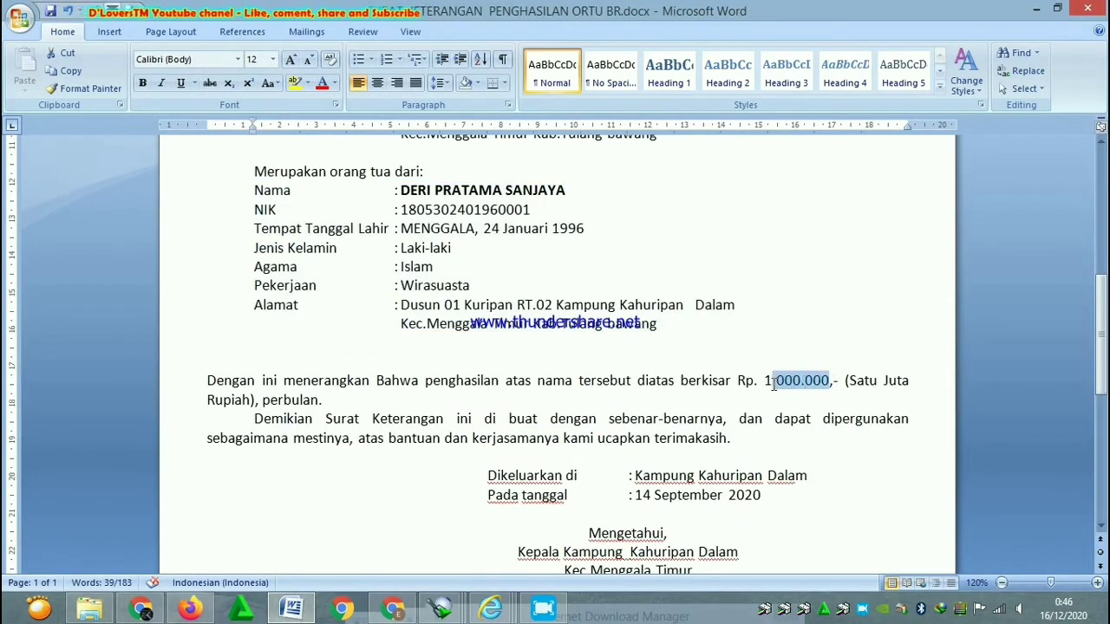
scroll(733, 404, "up", 4)
scroll(733, 403, "up", 2)
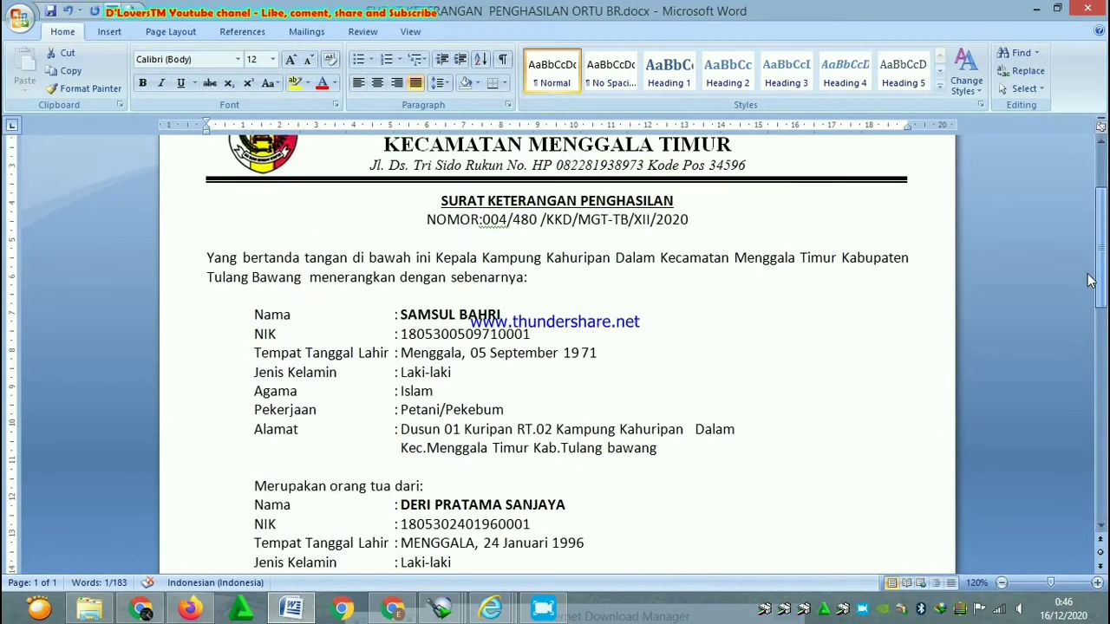
left_click(675, 457)
left_click_drag(674, 457, 200, 299)
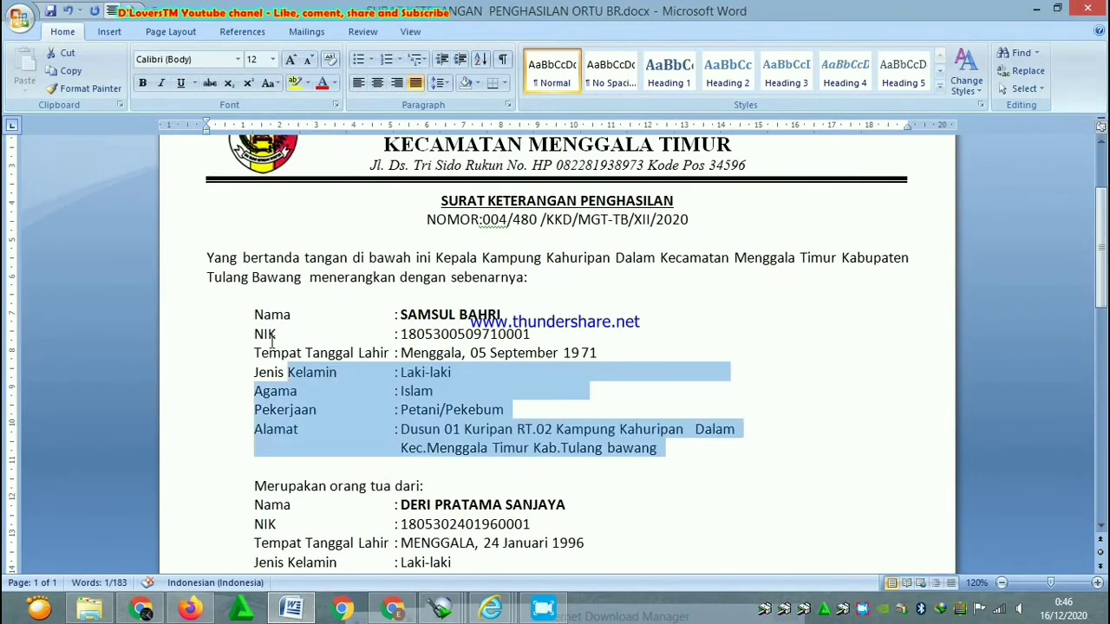
left_click(199, 299)
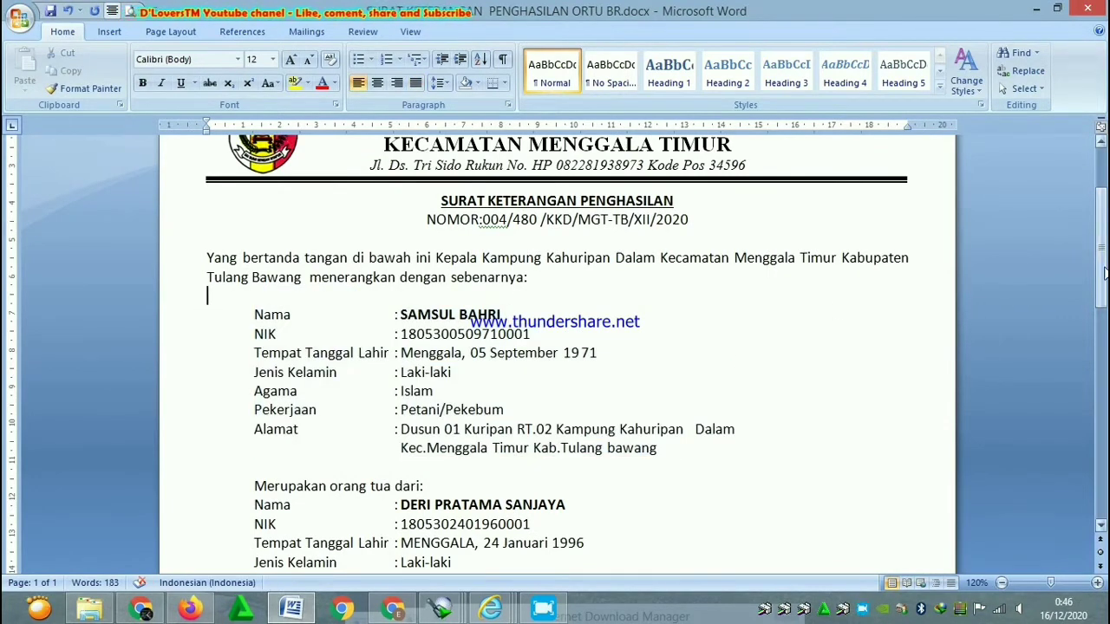
left_click_drag(1106, 275, 1106, 379)
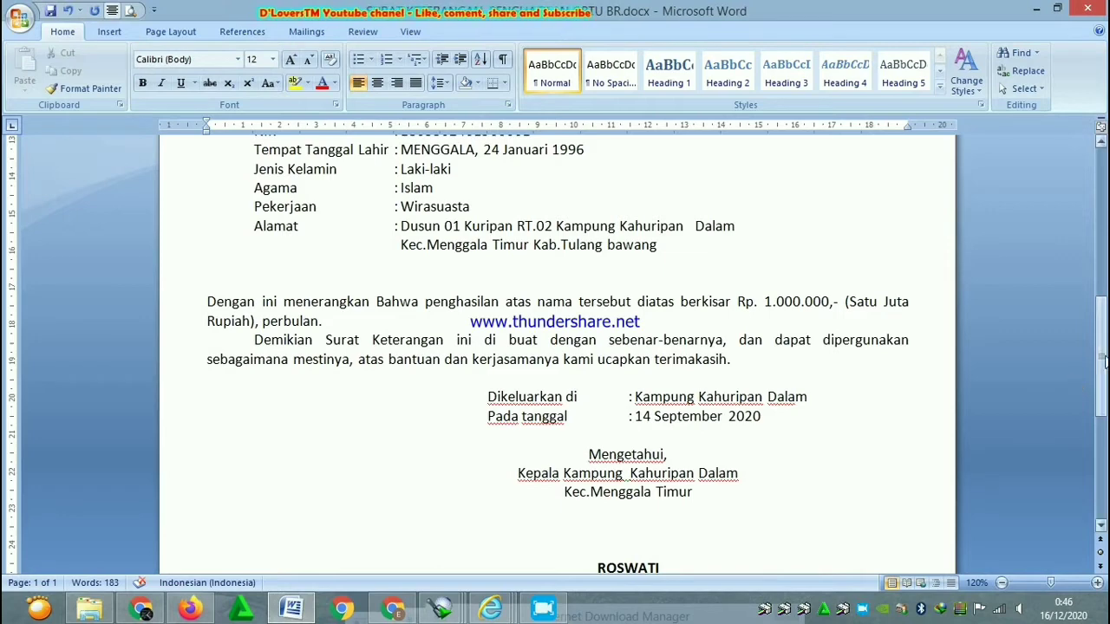
left_click_drag(1104, 360, 1104, 399)
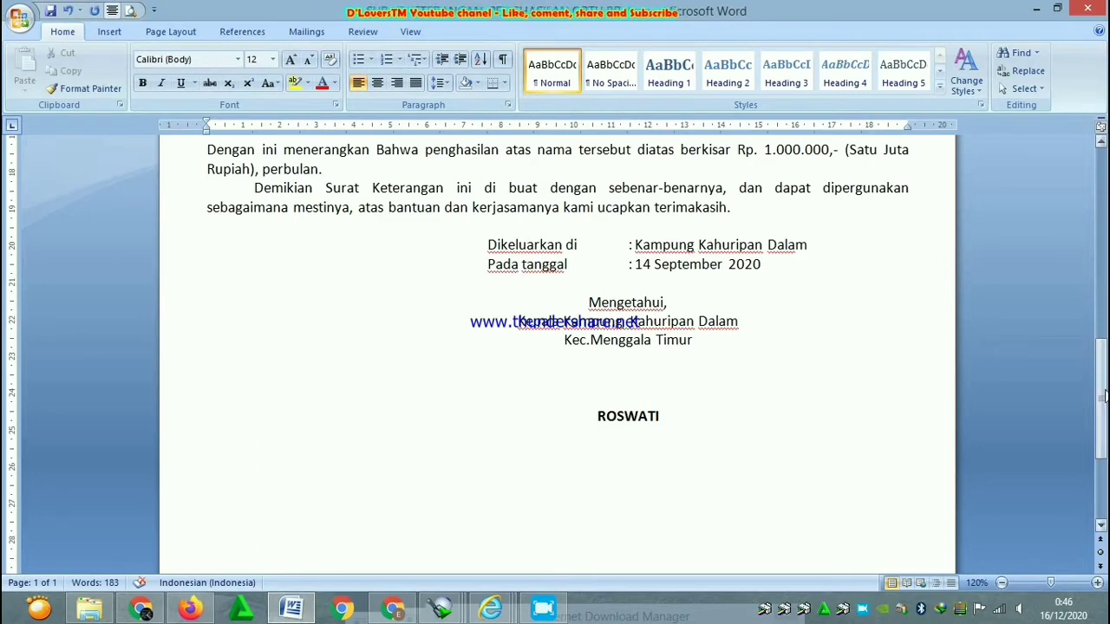
mouse_move(1103, 409)
left_mouse_down()
mouse_move(1101, 473)
mouse_move(1063, 232)
left_mouse_up()
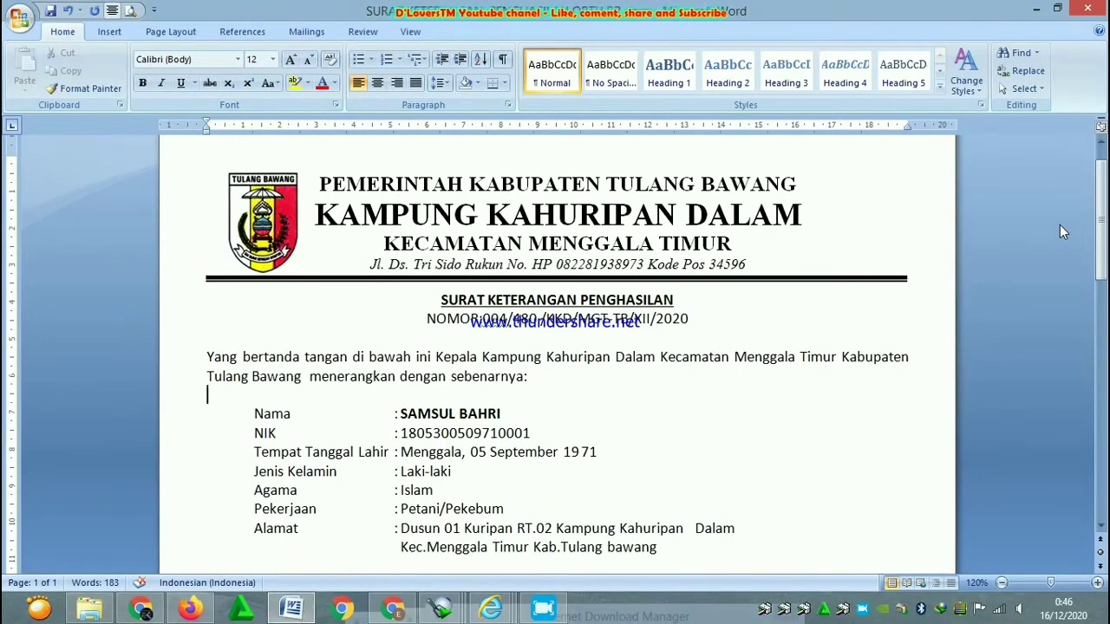
- Append 'ORANG TUA' to the SURAT KETERANGAN PENGHASILAN heading, fixing typos along the way
left_click(679, 299)
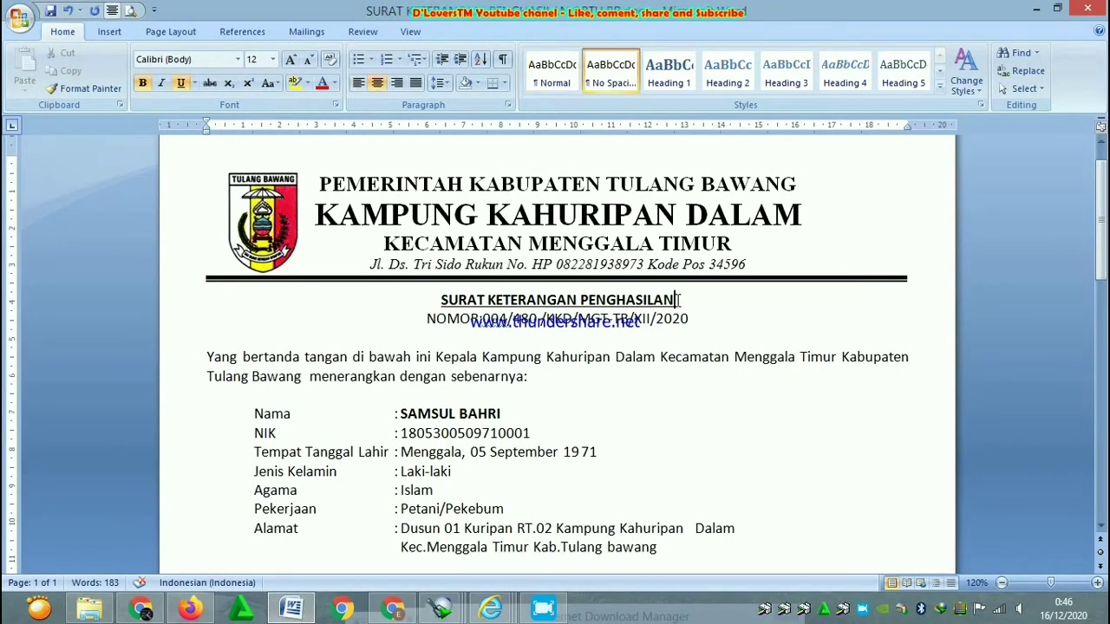
type(" OT")
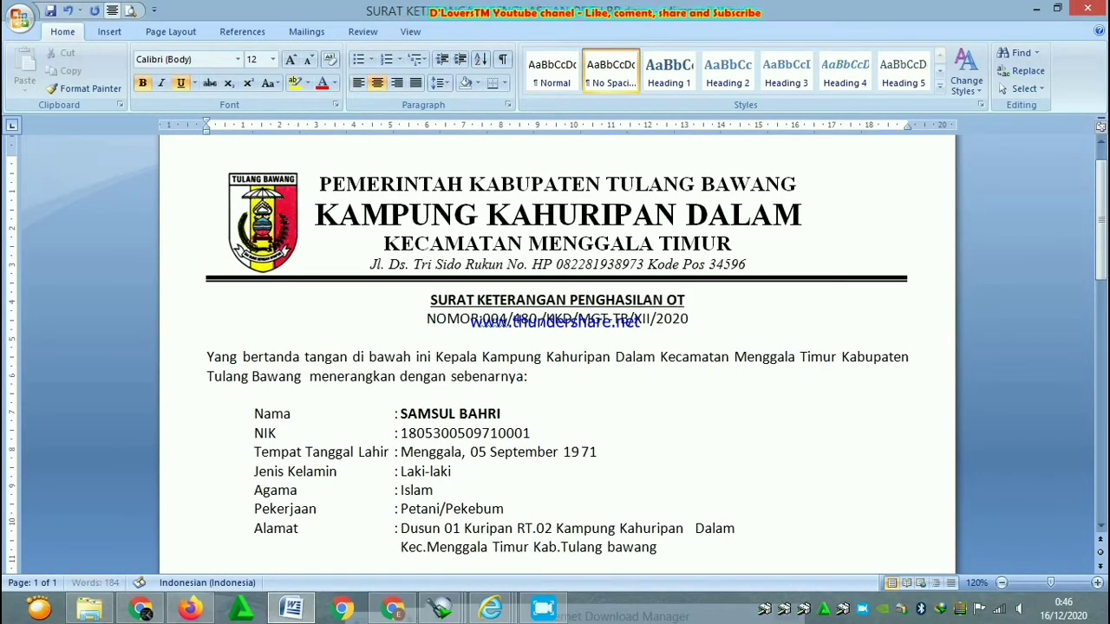
key("BackSpace")
type("R")
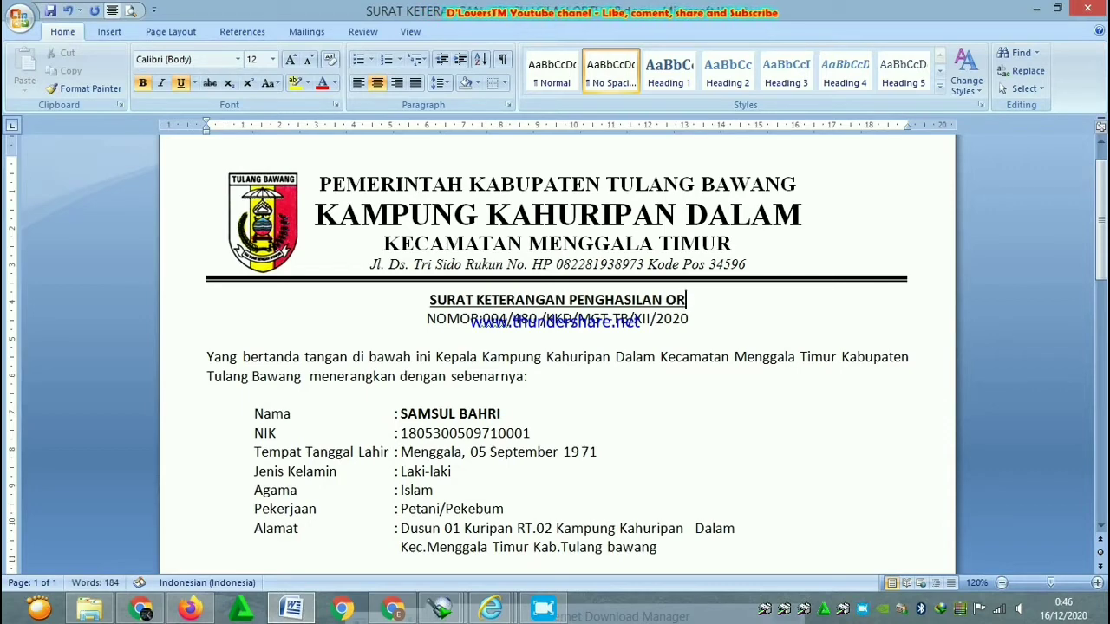
type("ANG RU")
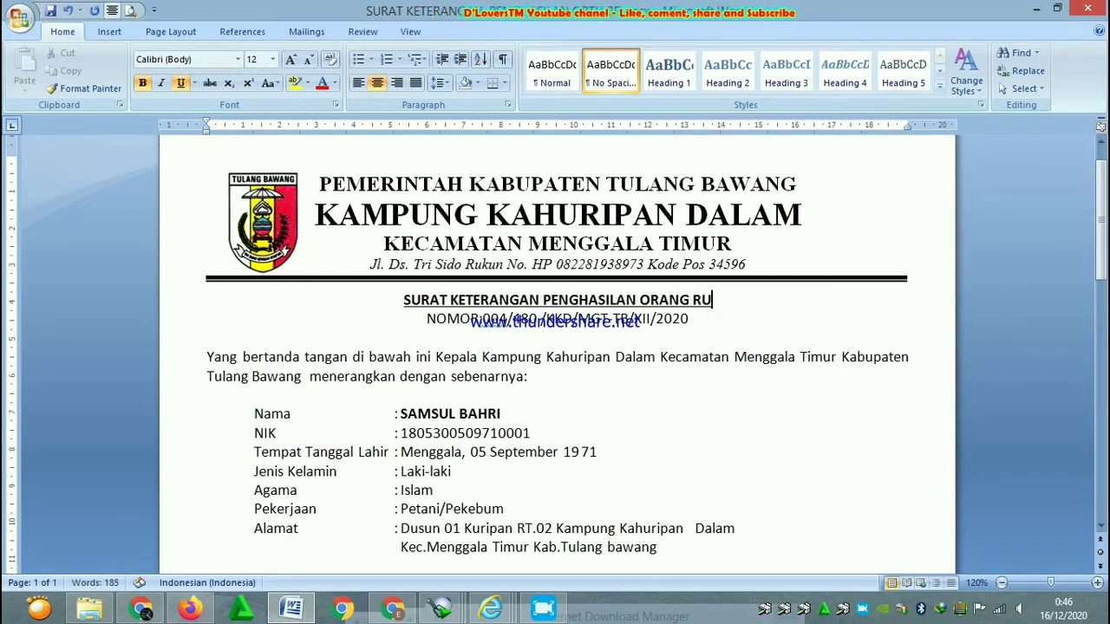
key("BackSpace")
key("BackSpace")
type("TU")
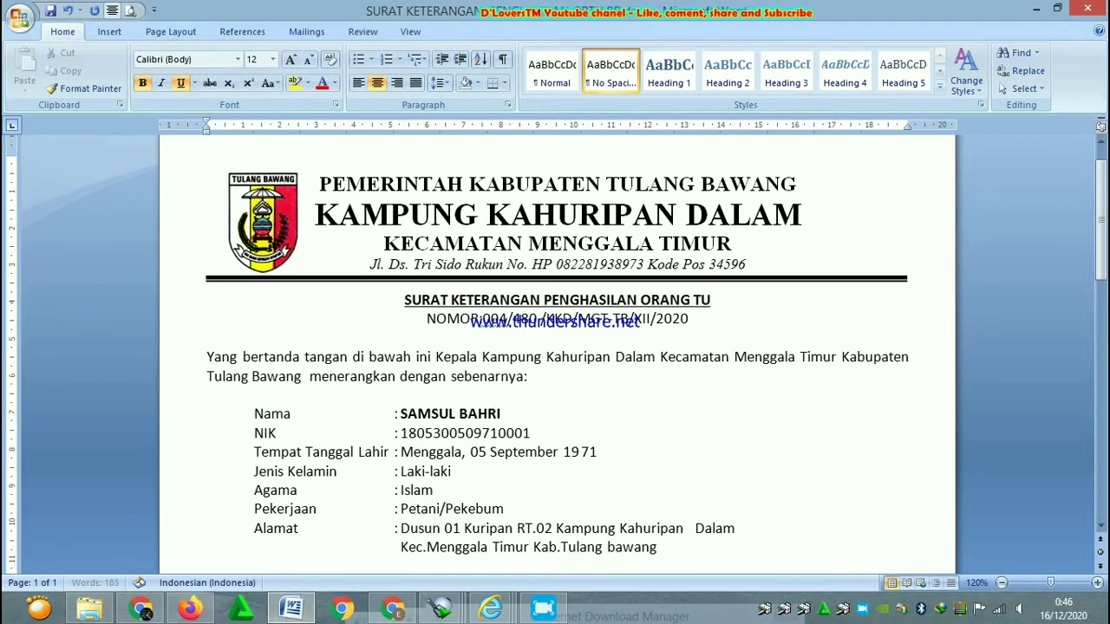
type("A")
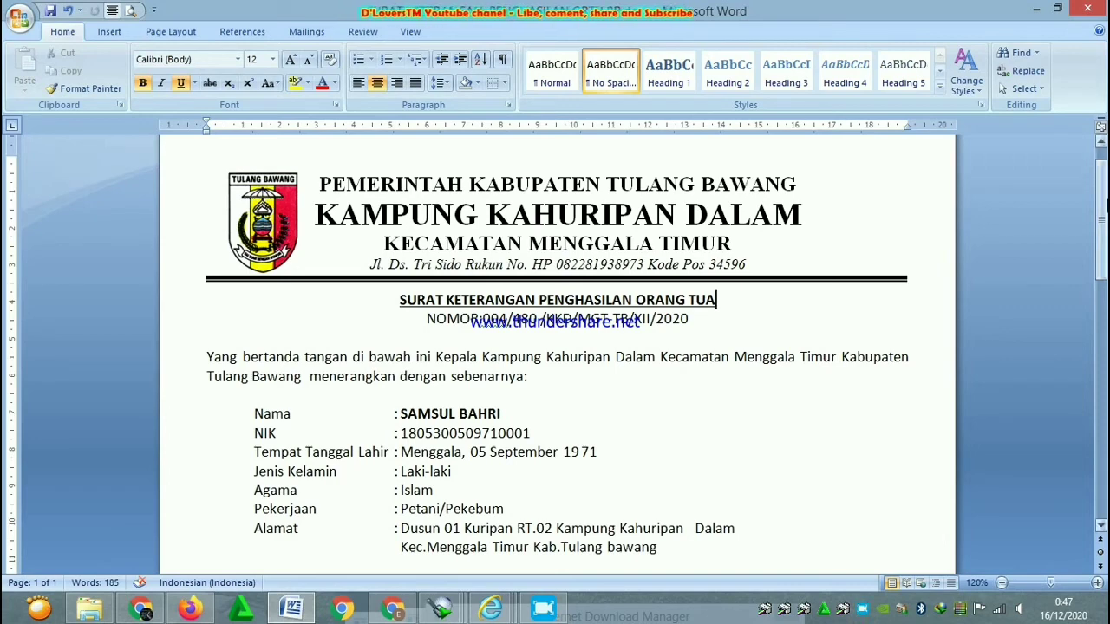
mouse_move(1103, 213)
left_mouse_down()
mouse_move(1104, 271)
mouse_move(1105, 208)
left_mouse_up()
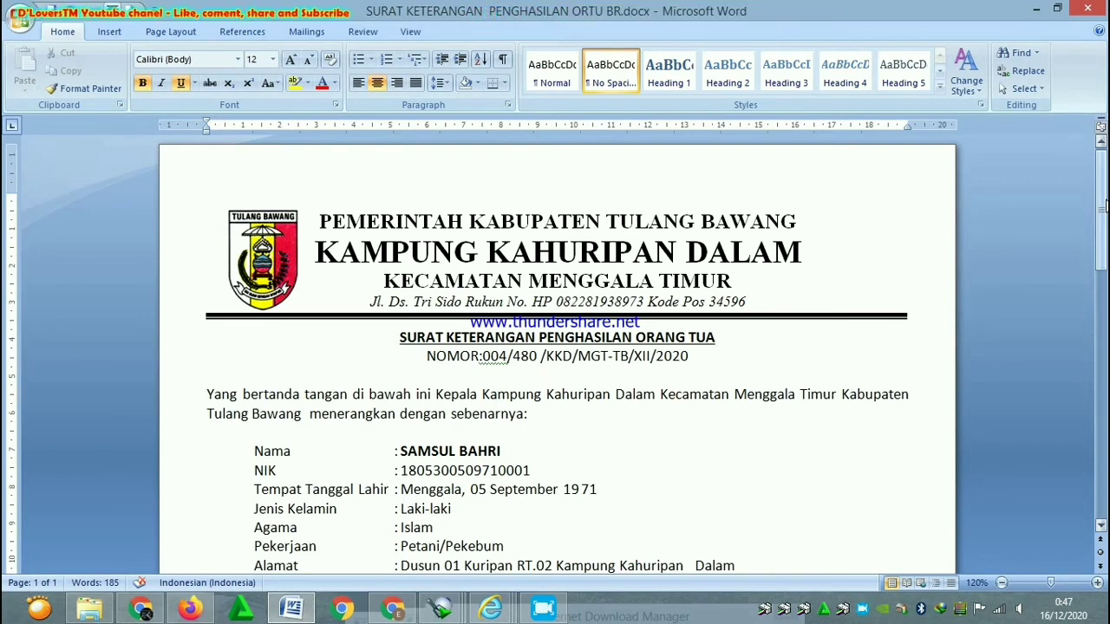
left_click_drag(1104, 208, 1105, 252)
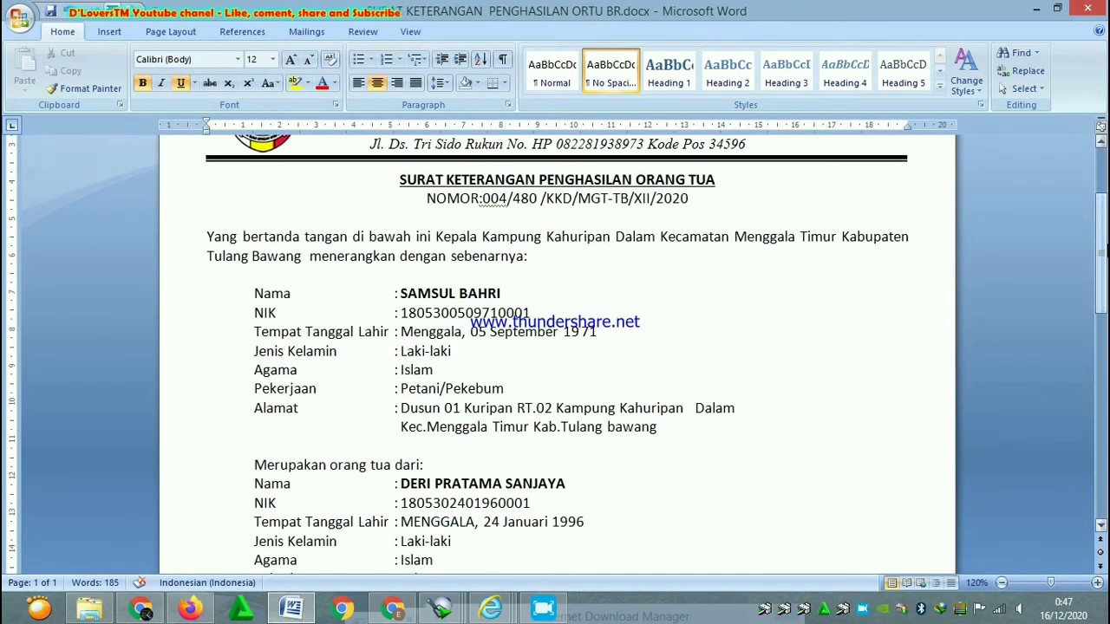
left_click_drag(1105, 252, 1106, 495)
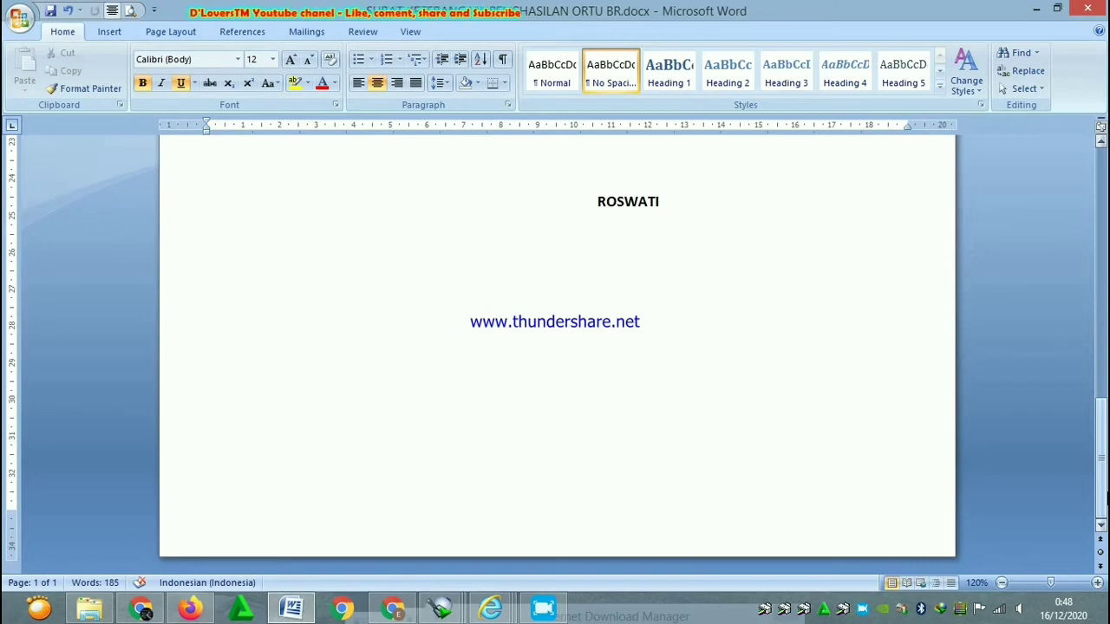
left_click_drag(1106, 494, 1105, 258)
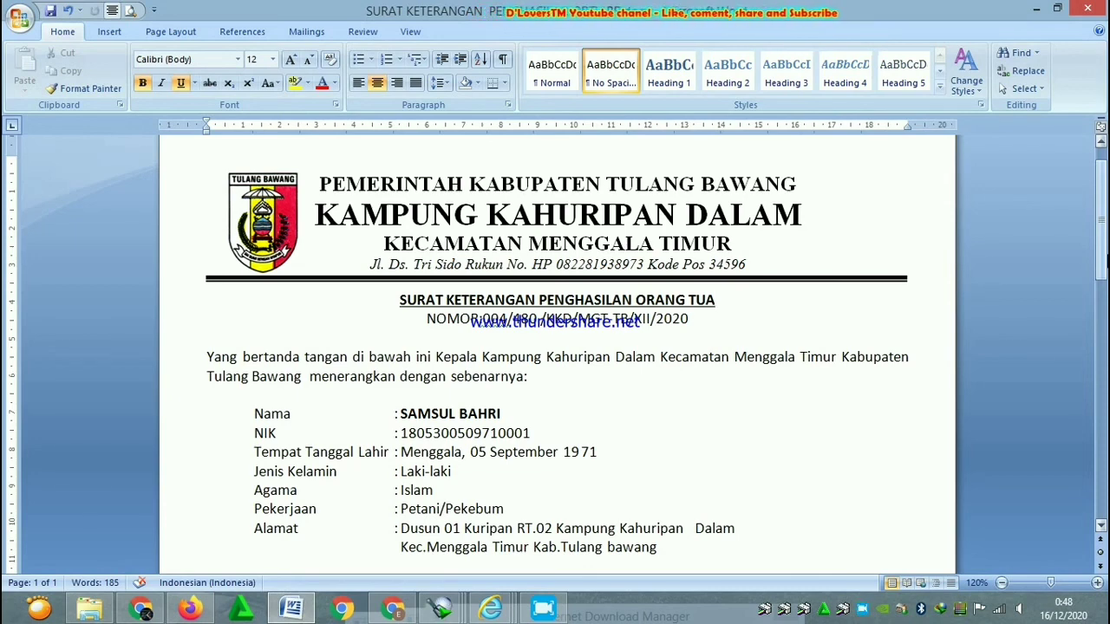
scroll(1100, 219, "down", 3)
scroll(1099, 219, "up", 3)
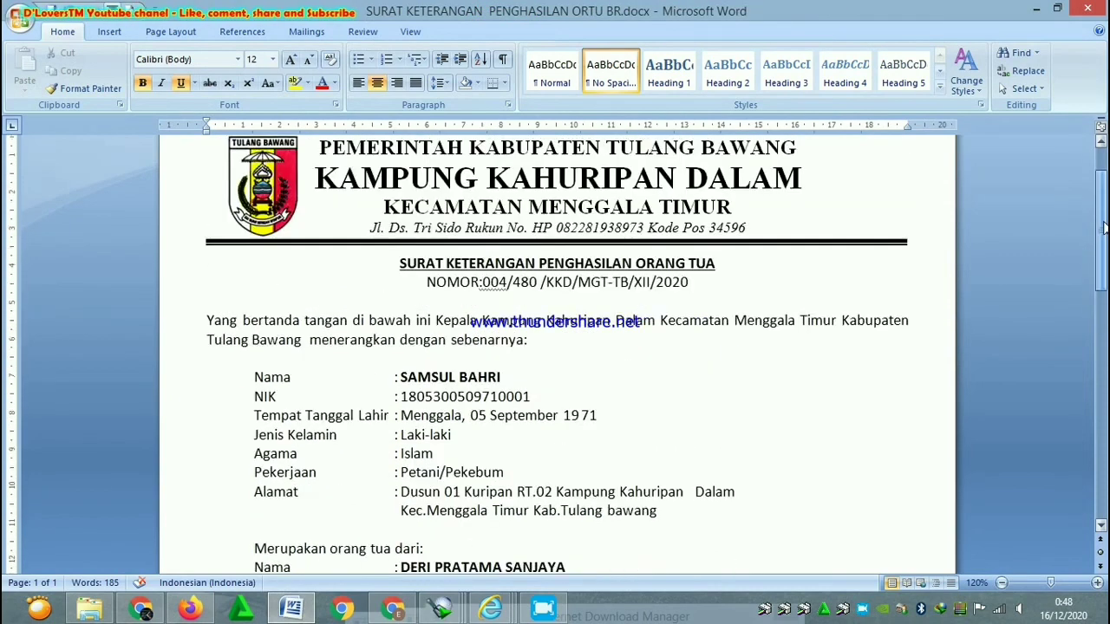